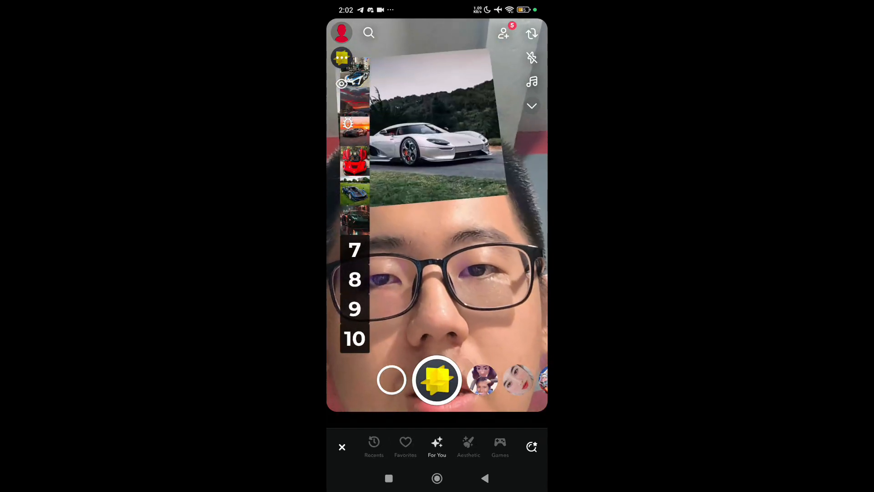
Test the blind-ranking lens in Snapchat by placing the displayed supercars in ranks 8, 9, 10 and 7.
left_click(355, 279)
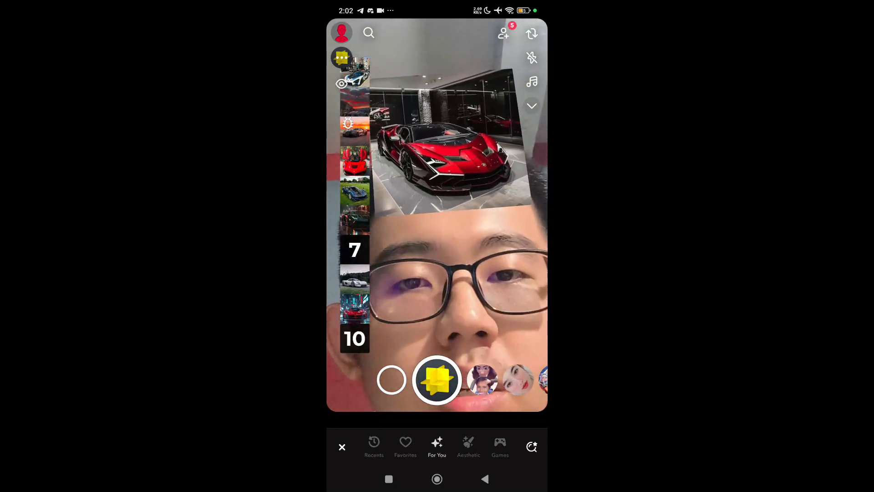
left_click(354, 337)
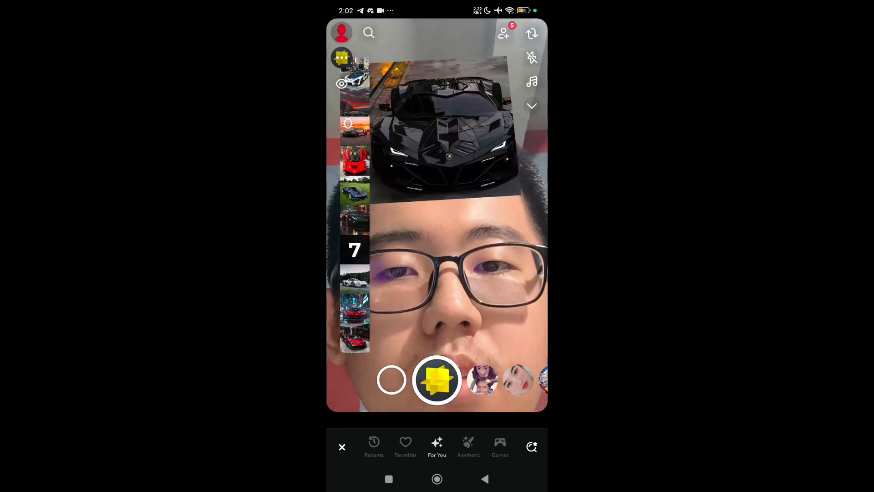
left_click(355, 250)
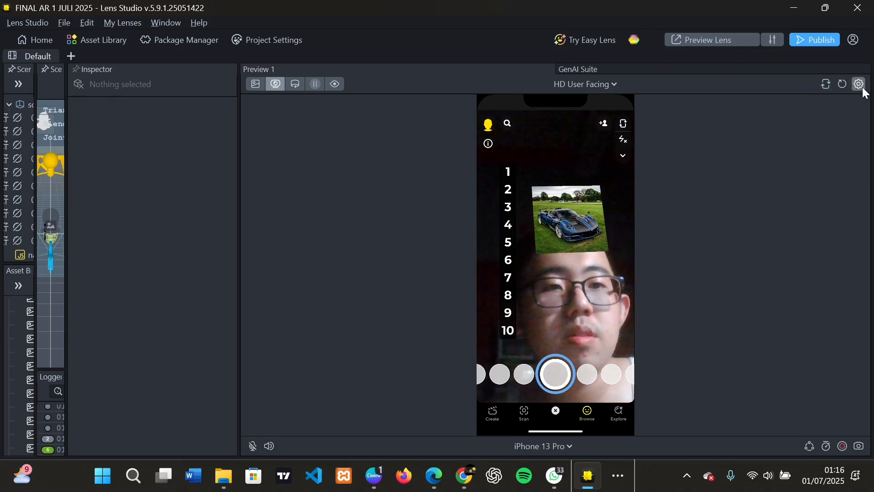
Reset the lens preview in Lens Studio and place the cars that appear in ranks 3, 4, 2 and 5.
left_click(845, 85)
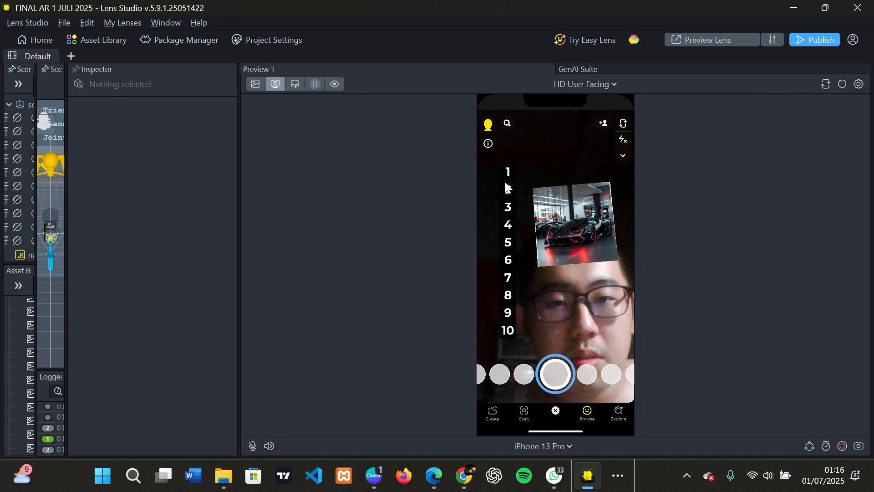
left_click(510, 206)
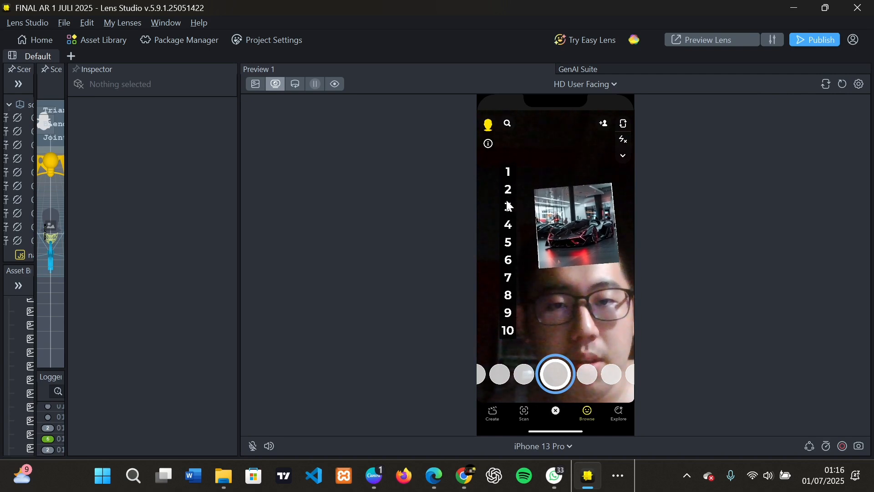
left_click(507, 231)
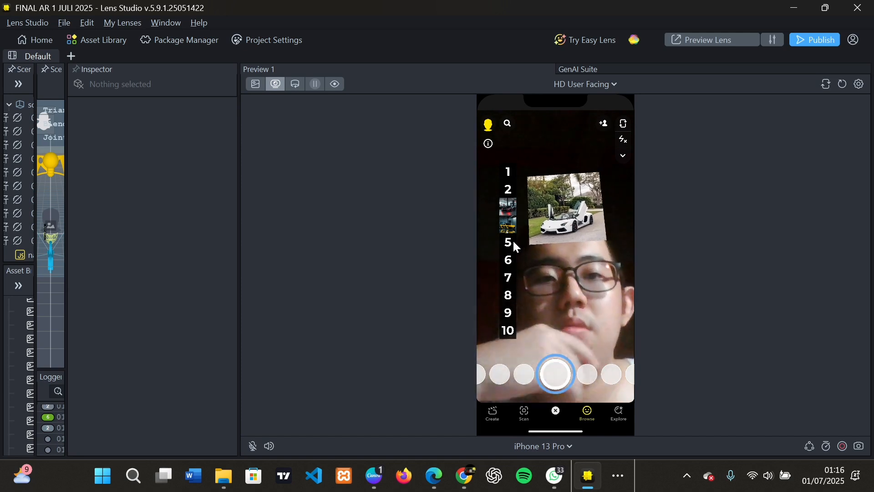
left_click(512, 189)
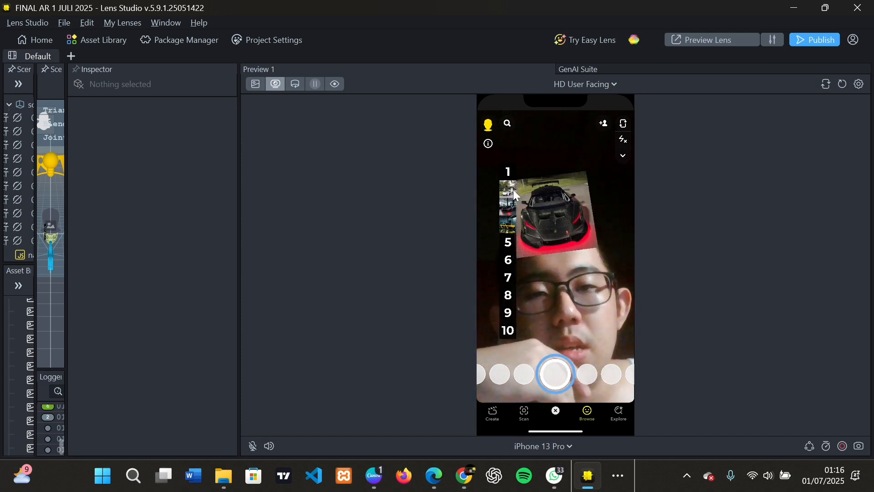
left_click(509, 244)
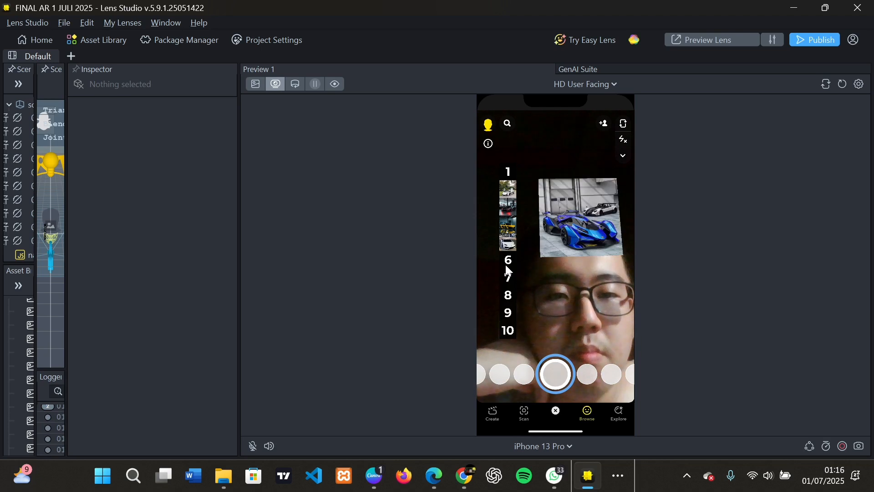
Complete the ranking in the lens preview by placing the following cars in ranks 8, 7, 6, 9, 1 and 10.
left_click(508, 293)
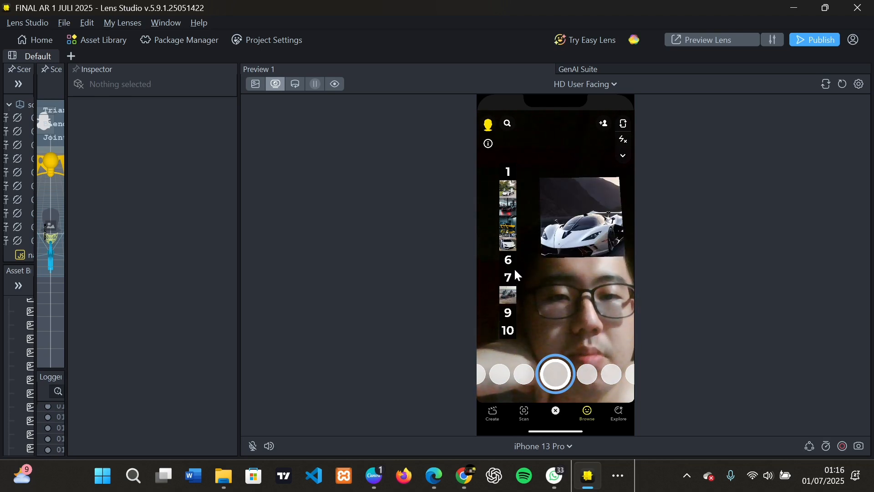
left_click(512, 276)
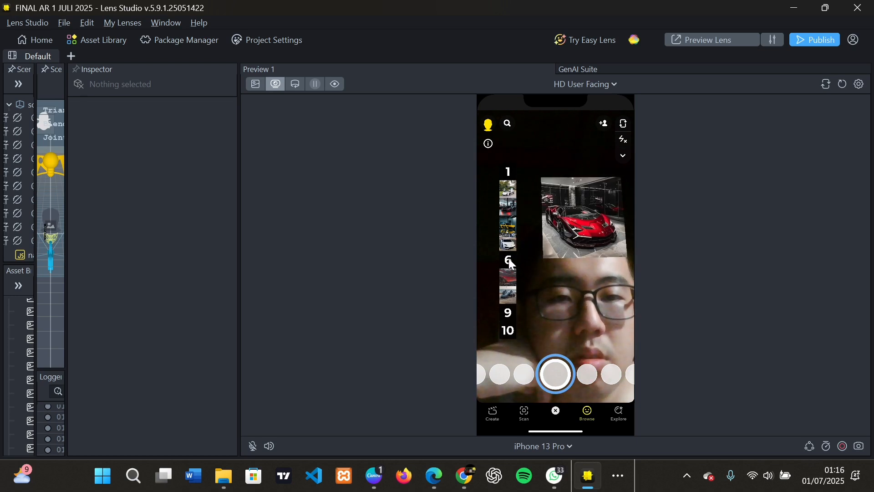
left_click(509, 258)
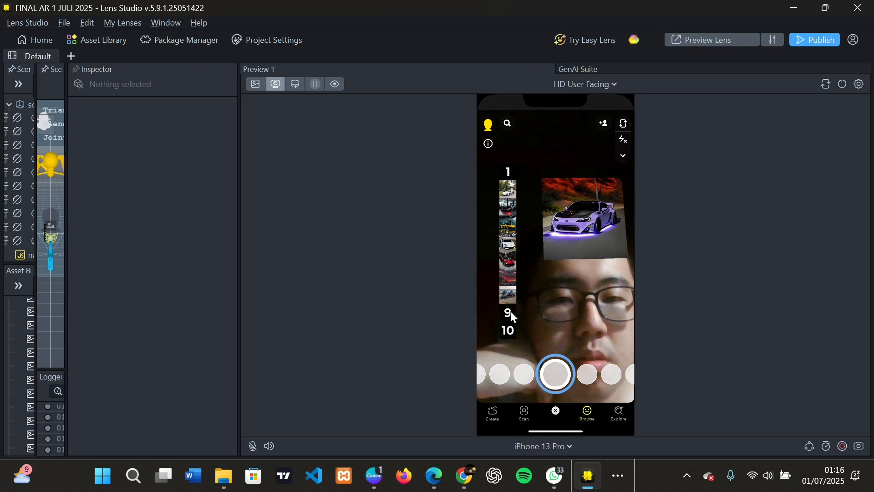
left_click(510, 311)
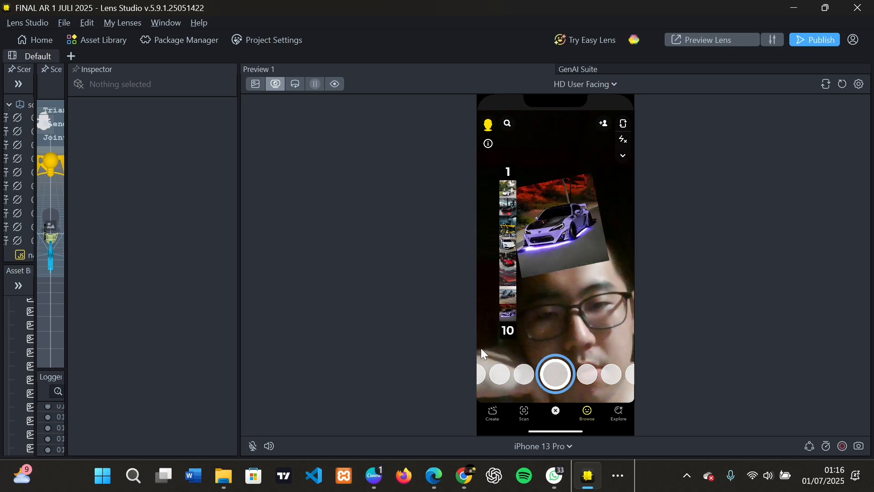
left_click(507, 172)
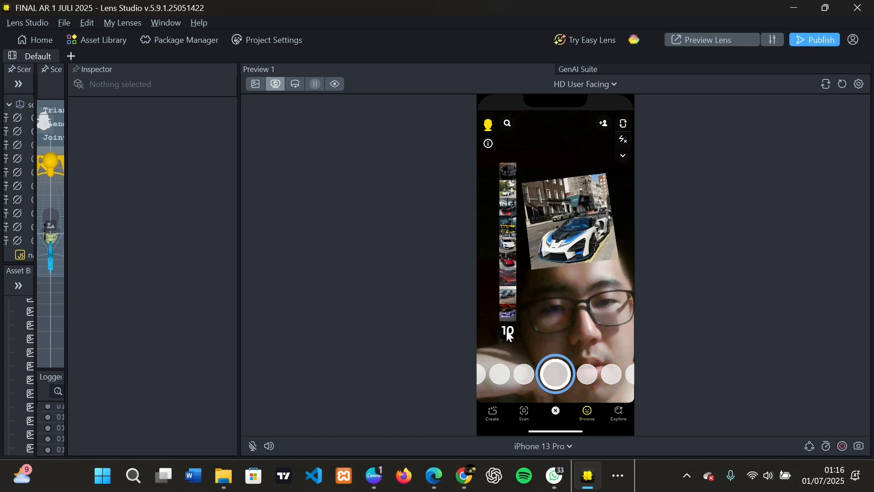
left_click(507, 330)
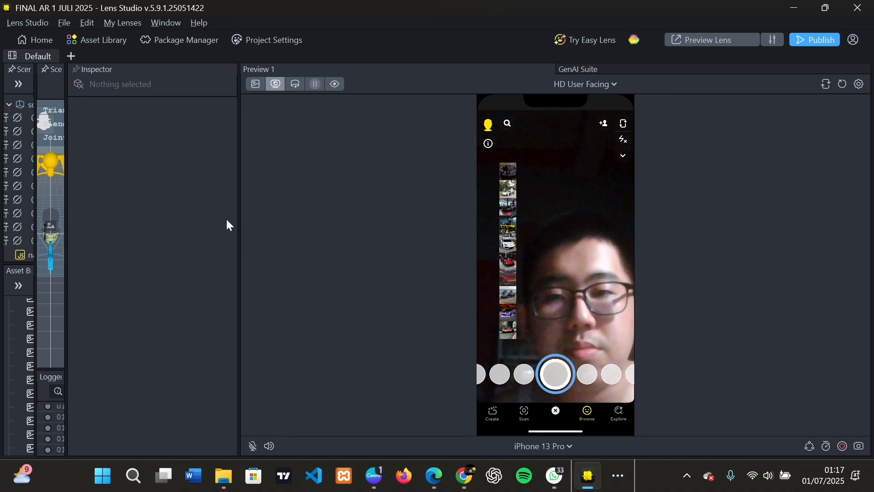
Narrow the lens preview area and switch its source from the webcam to the Idle sample footage.
left_click_drag(239, 224, 622, 246)
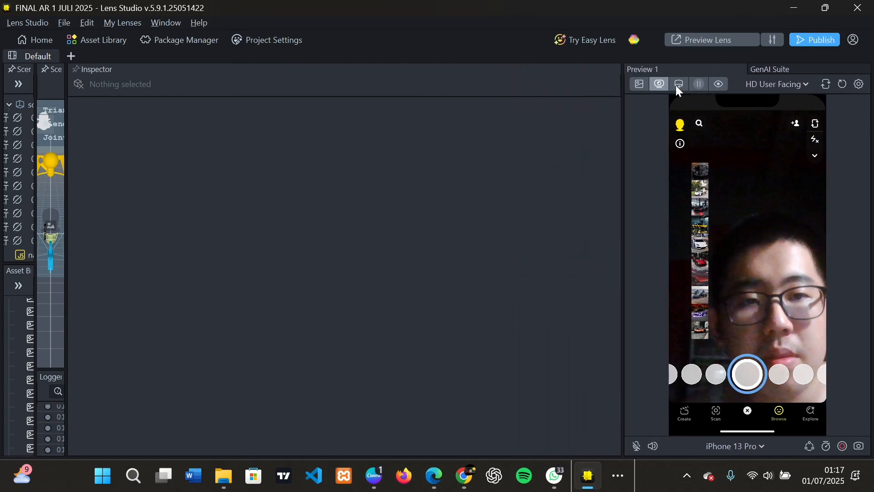
left_click(640, 84)
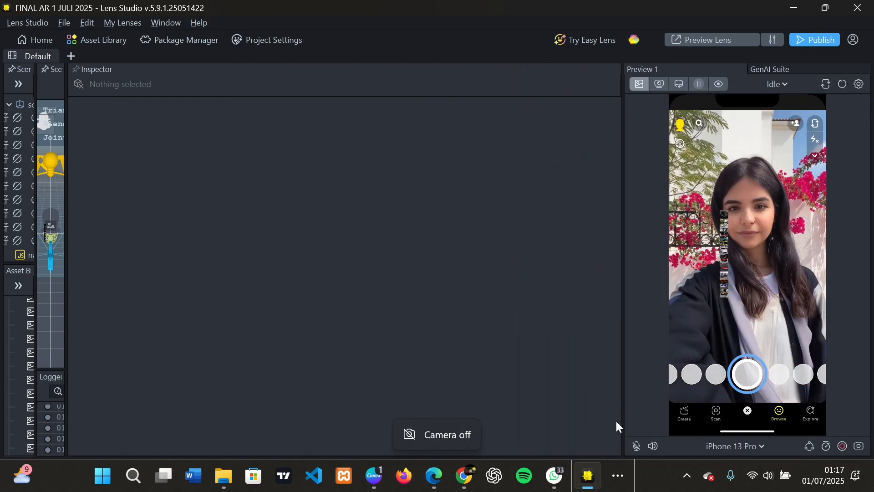
Switch to OBS and activate the Video Capture Device source.
left_click(613, 471)
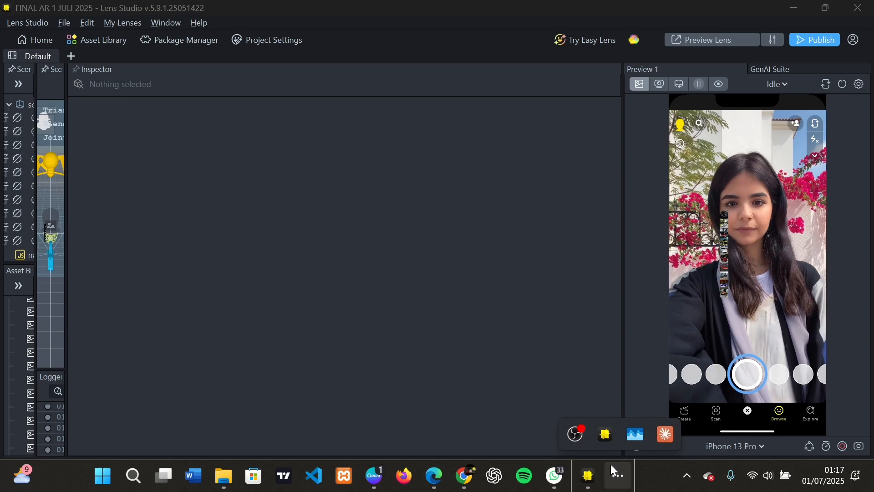
left_click(575, 434)
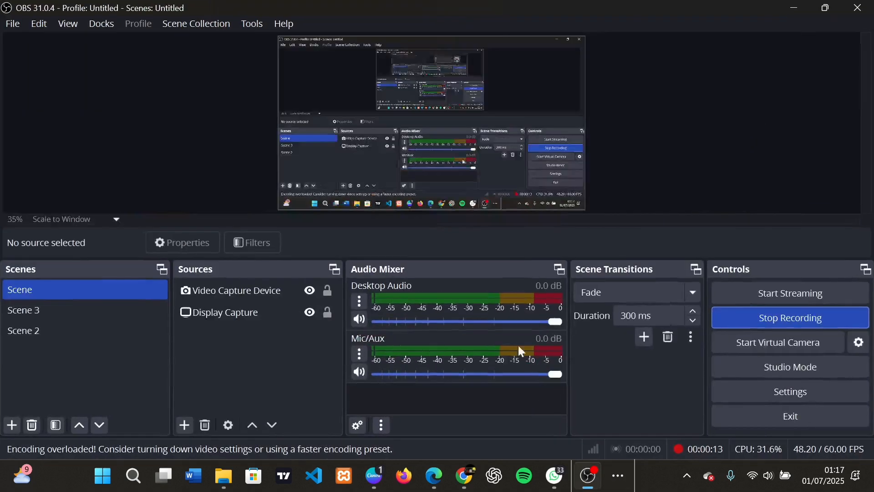
left_click(250, 295)
left_click(247, 314)
left_click(251, 297)
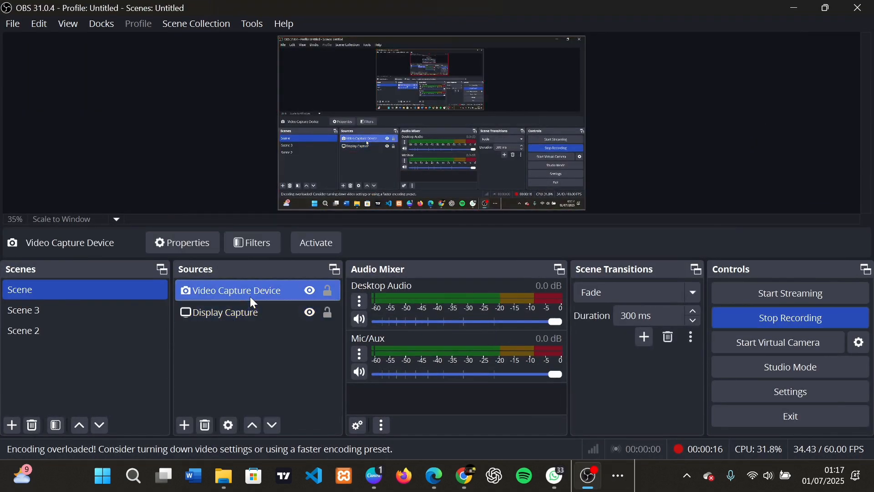
left_click(319, 240)
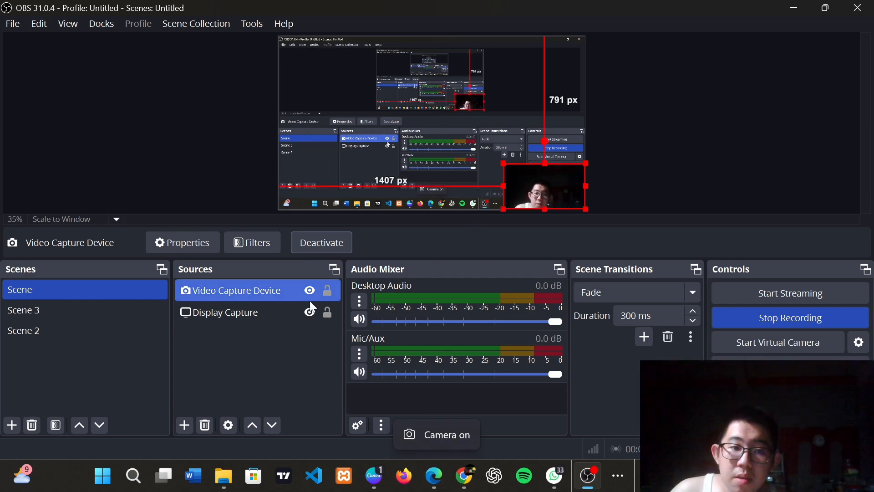
Return to Lens Studio and widen the 3D scene view and the Scene Hierarchy to show the project's objects and assets.
left_click(584, 467)
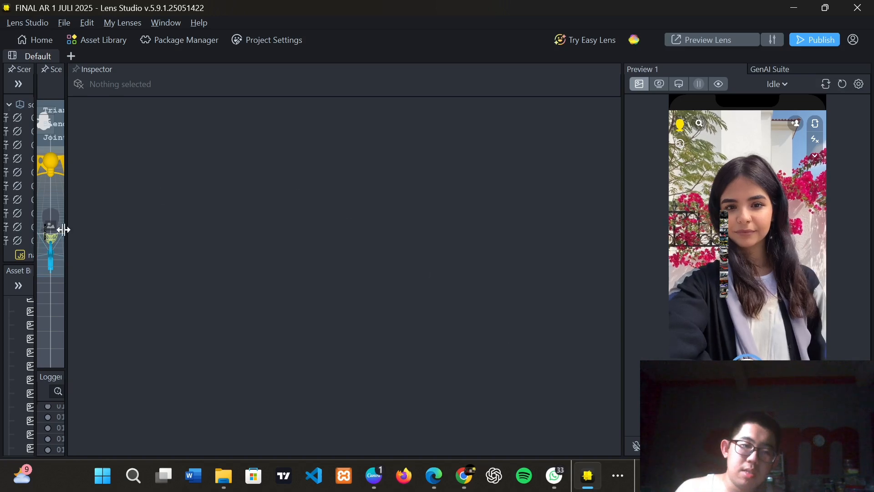
left_click_drag(67, 240, 455, 221)
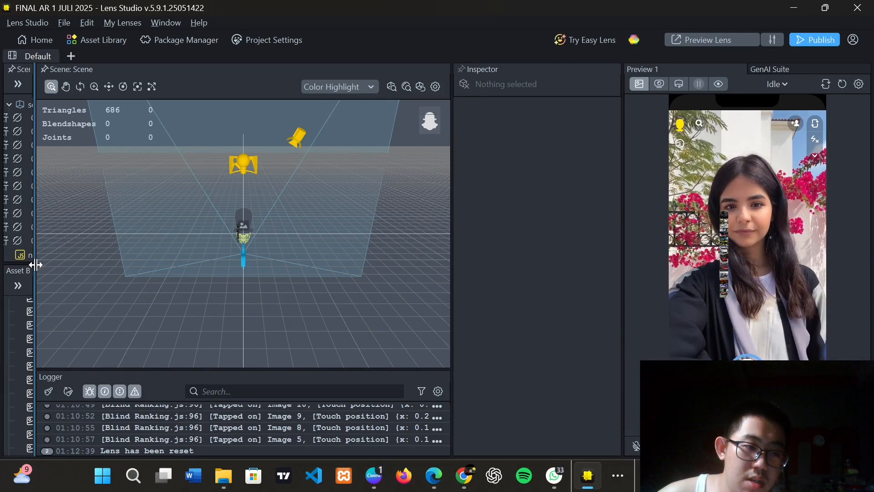
left_click_drag(35, 266, 197, 283)
scroll(100, 242, "up", 5)
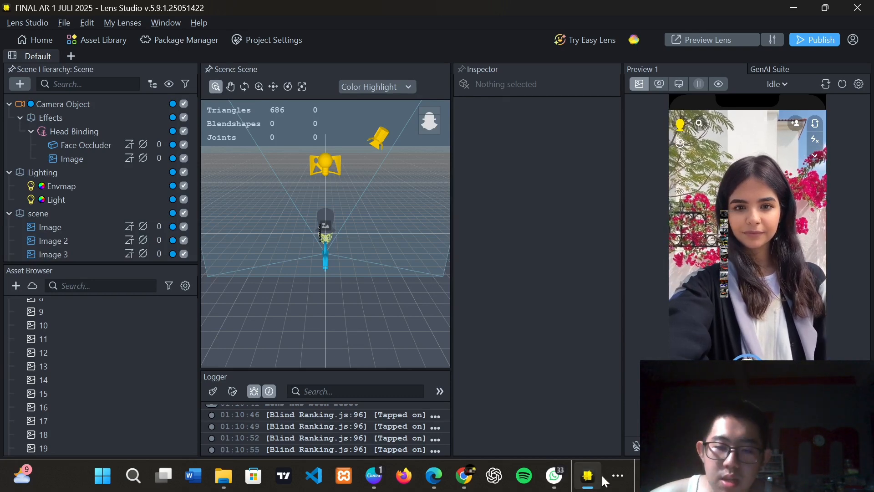
left_click(617, 476)
left_click(583, 356)
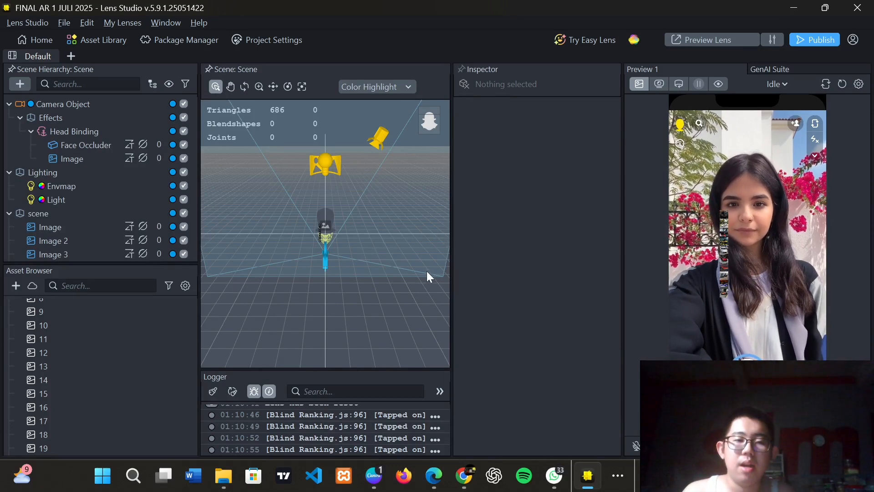
Enlarge the 3D scene view at the Inspector's expense and orbit to a lower viewing angle of the head model.
left_click_drag(453, 259, 562, 240)
scroll(452, 296, "up", 2)
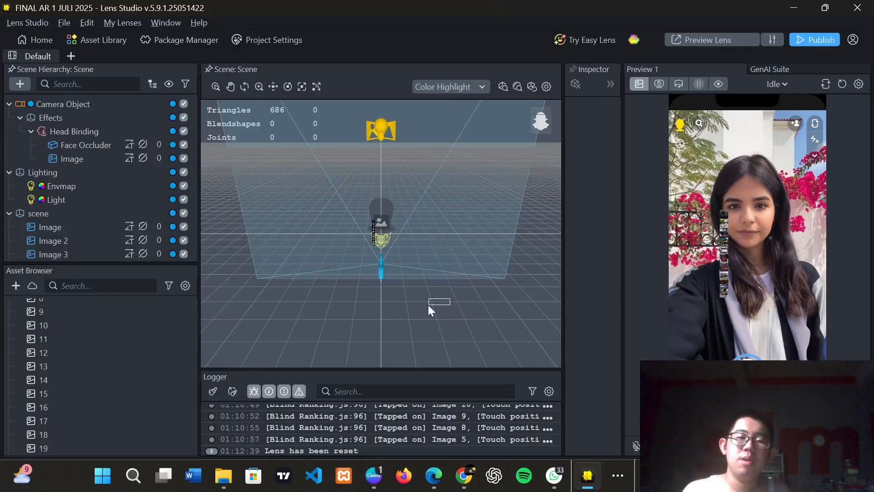
left_click_drag(430, 299, 431, 277, "alt")
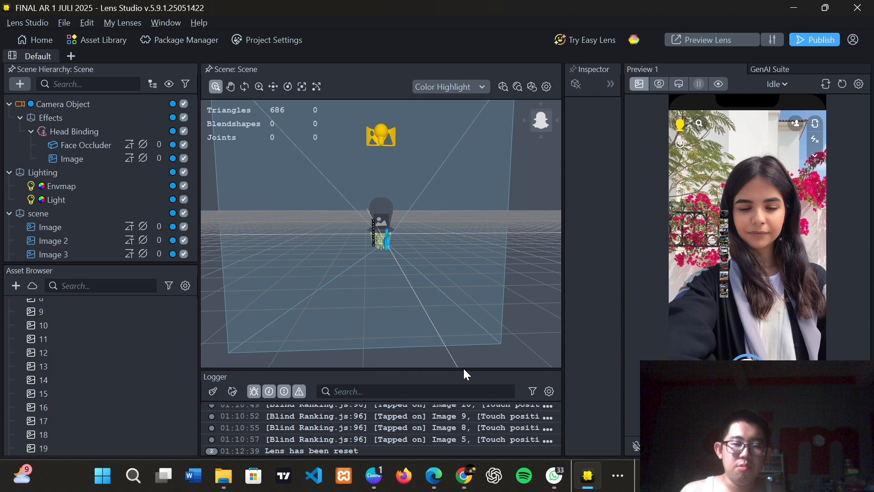
left_click(618, 475)
mouse_move(576, 437)
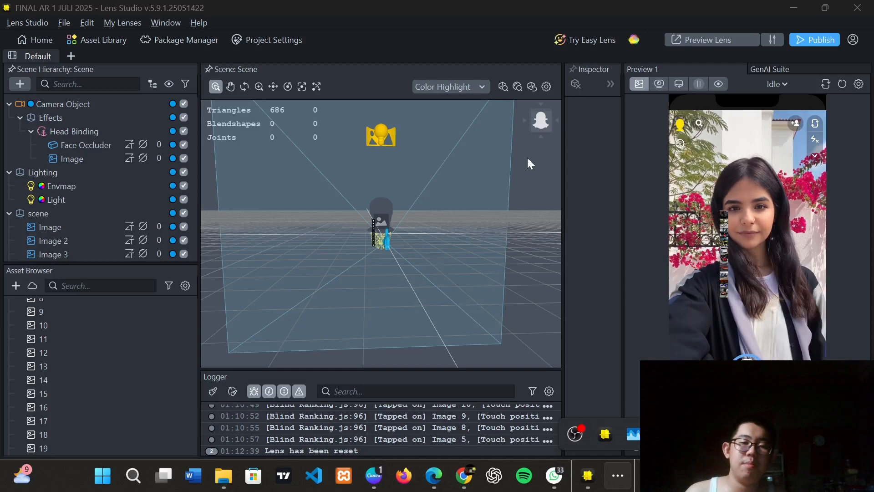
left_click(541, 290)
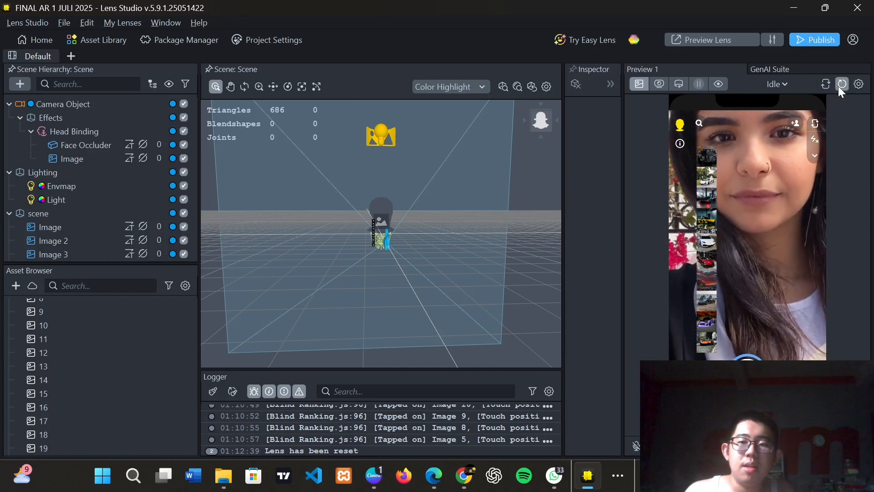
Restart the lens preview and place the first two displayed cars in ranks 5 and 3.
left_click(839, 86)
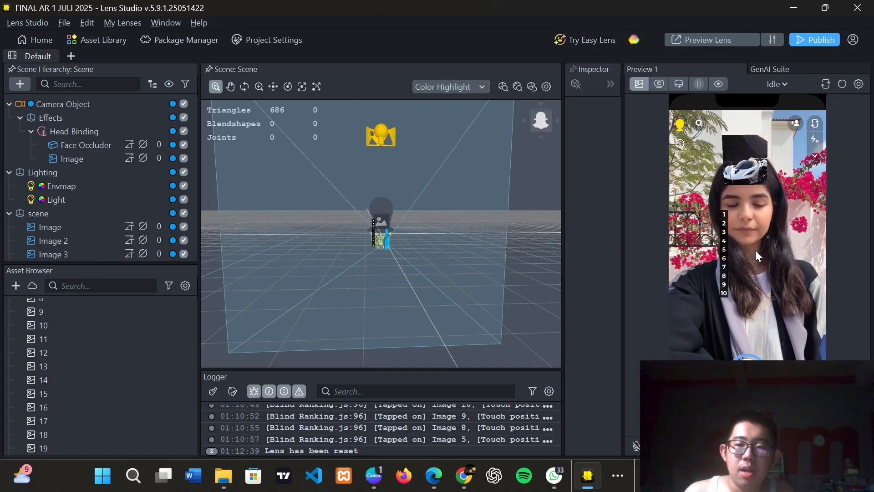
left_click(723, 249)
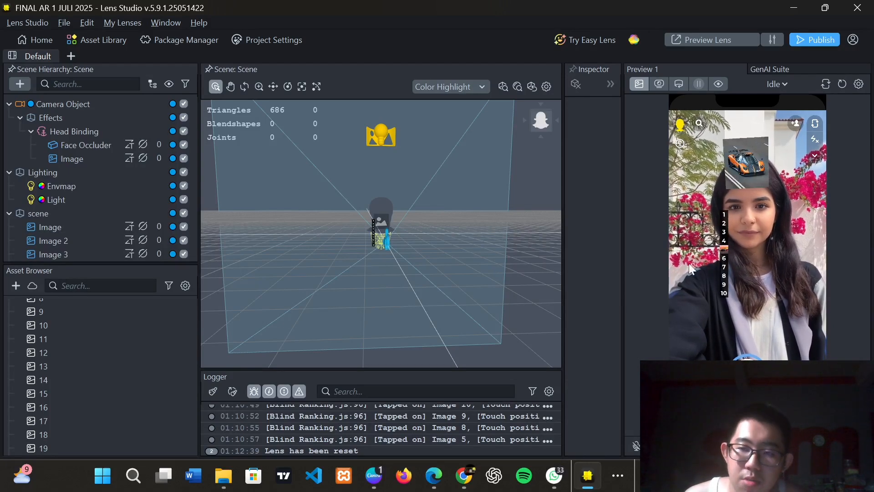
left_click(725, 232)
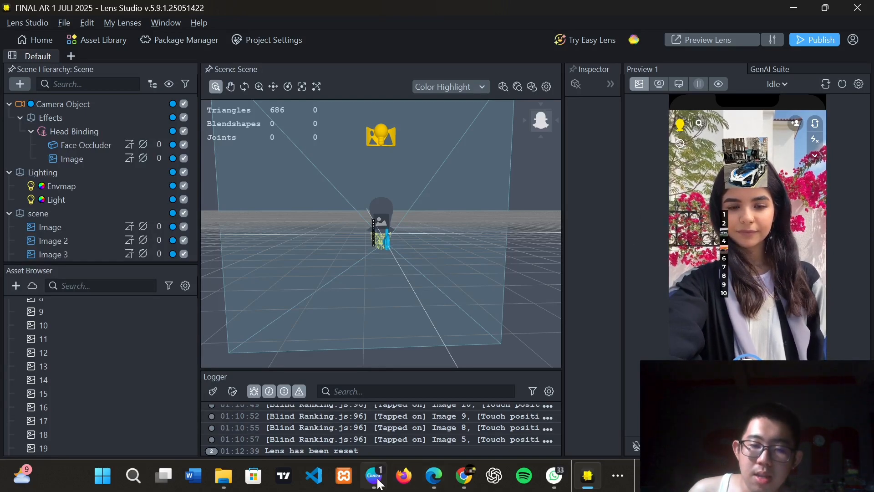
Switch to Canva and look through the pages of square supercar images in the 1:1 design.
mouse_move(380, 486)
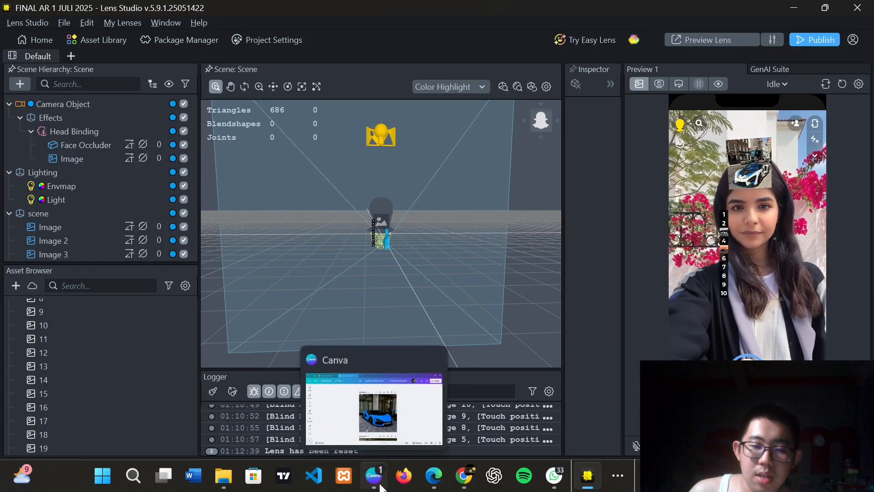
left_click(315, 442)
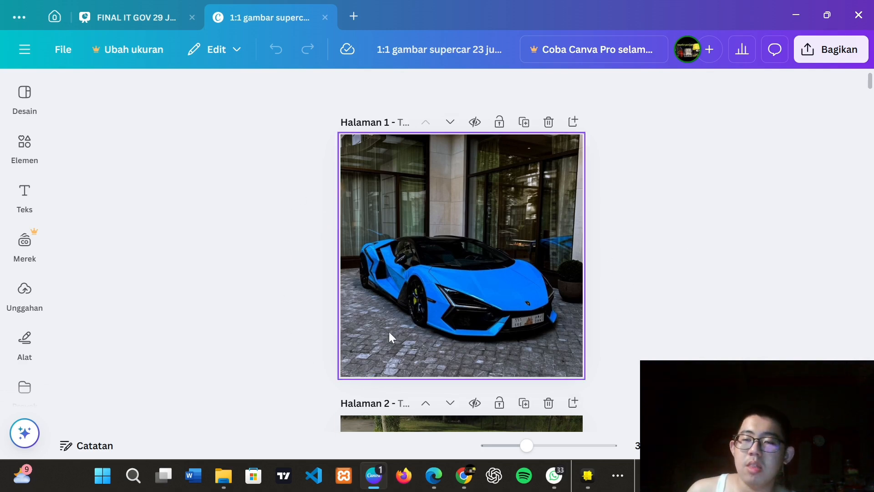
scroll(451, 267, "down", 10)
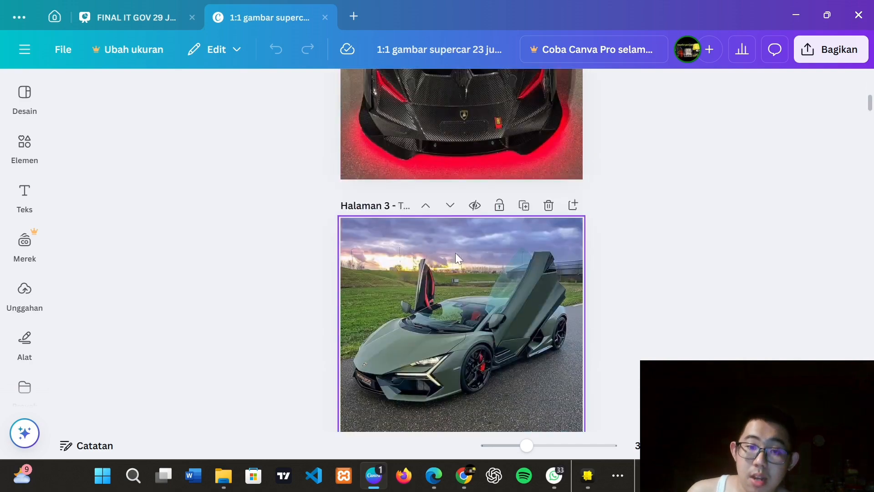
scroll(456, 258, "down", 10)
scroll(457, 258, "down", 2)
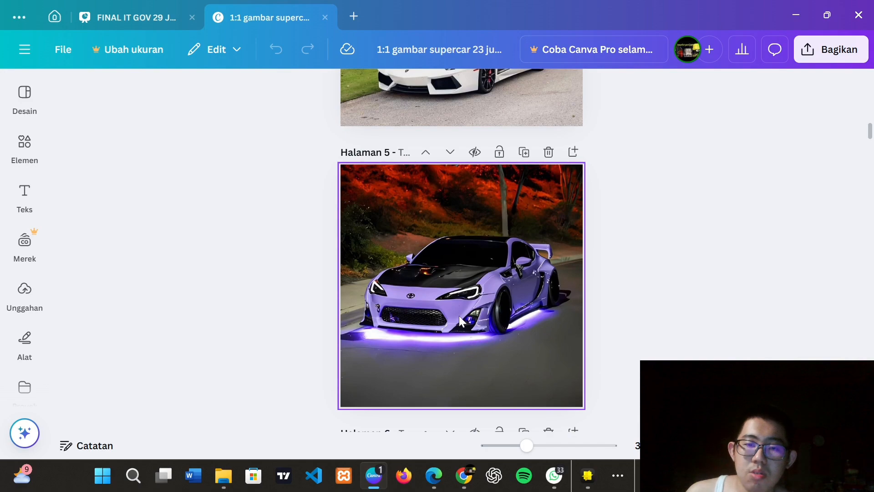
scroll(464, 247, "down", 15)
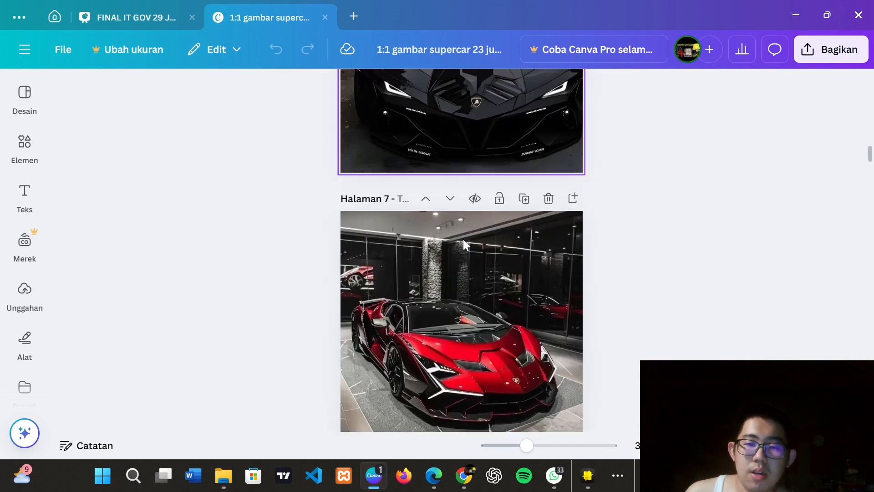
scroll(463, 245, "down", 10)
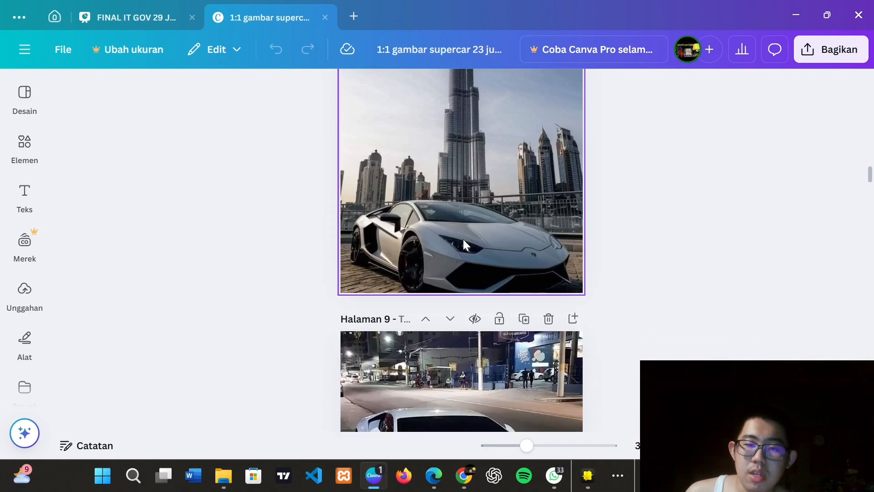
scroll(462, 239, "down", 6)
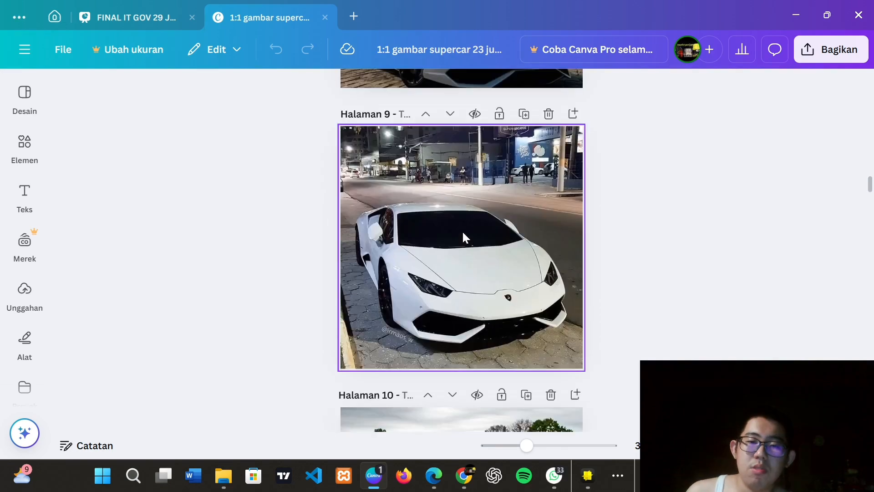
scroll(462, 235, "up", 9)
scroll(460, 269, "up", 20)
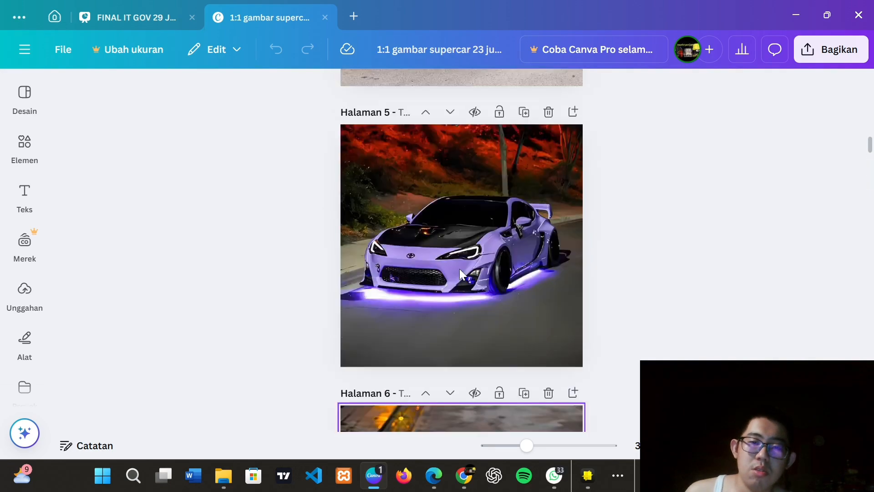
scroll(478, 184, "up", 12)
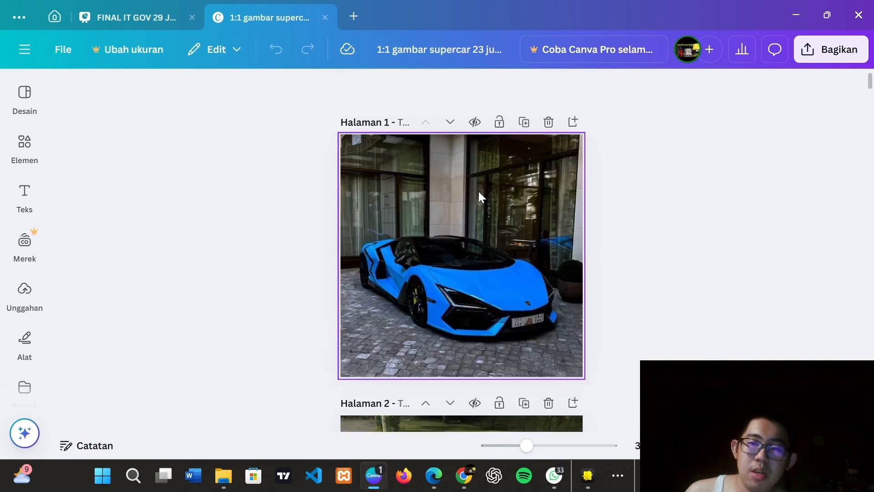
scroll(480, 209, "down", 20)
scroll(482, 211, "down", 9)
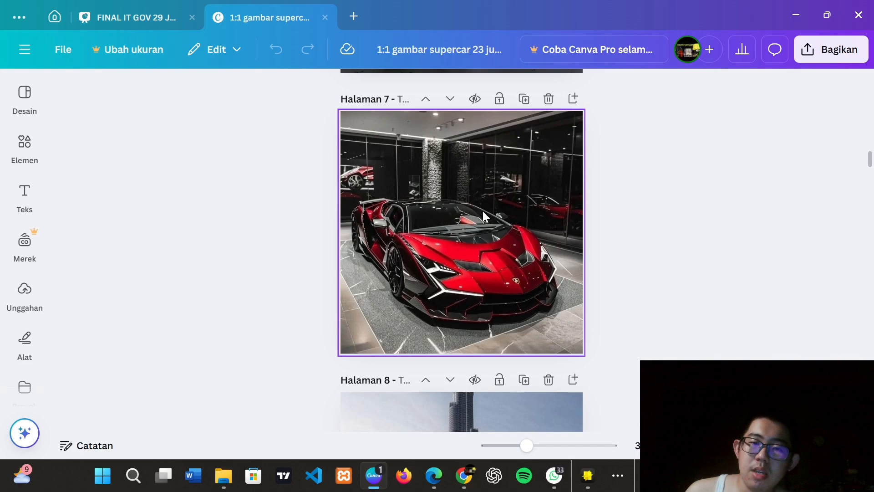
scroll(482, 211, "down", 20)
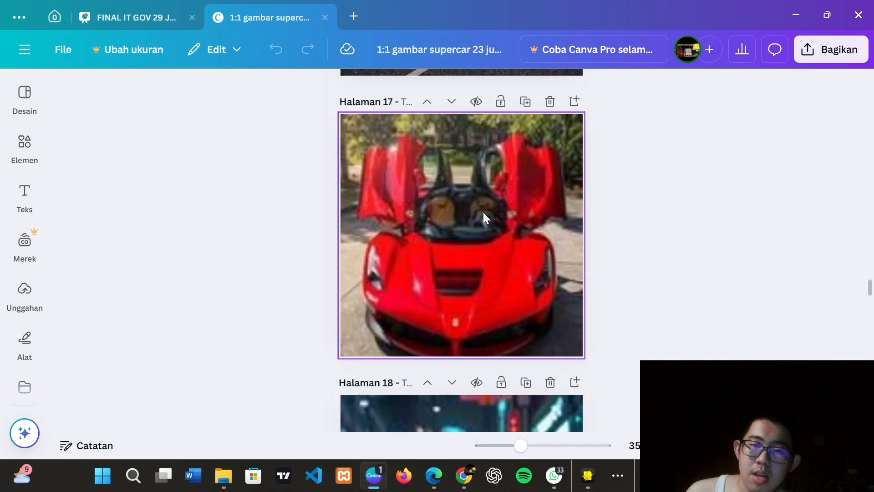
scroll(483, 213, "down", 20)
scroll(478, 216, "up", 3)
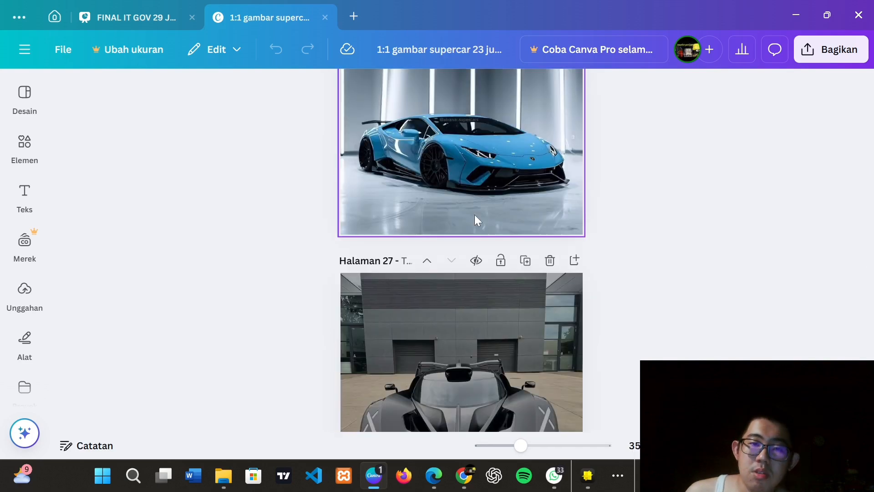
scroll(475, 216, "up", 20)
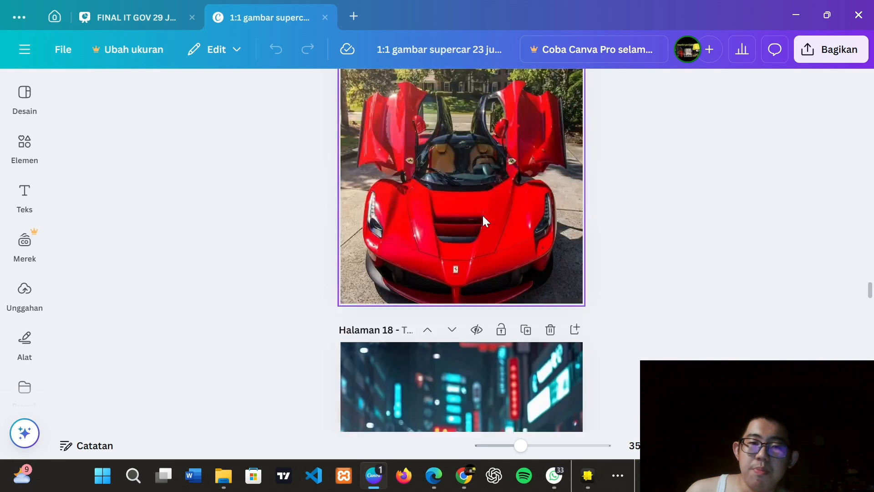
scroll(482, 220, "up", 20)
Look at the design's download options for exporting pages 1–27 as PNG, close them and return to page 1.
left_click(831, 49)
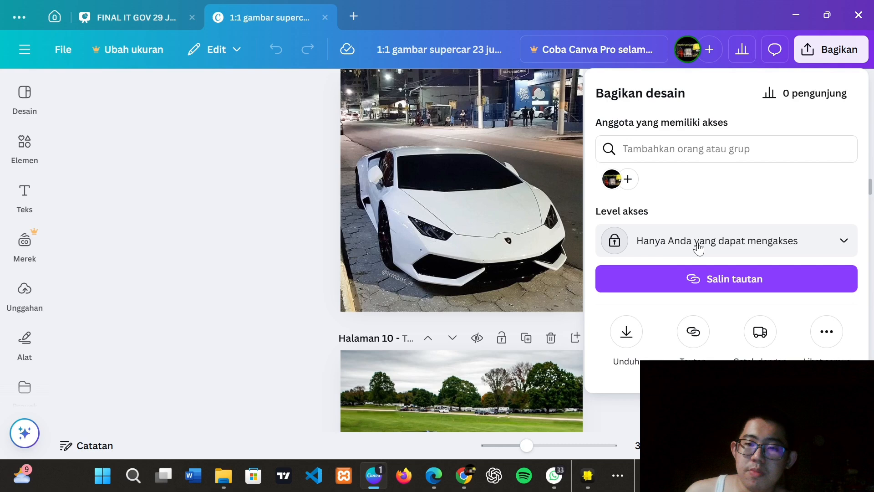
left_click(627, 332)
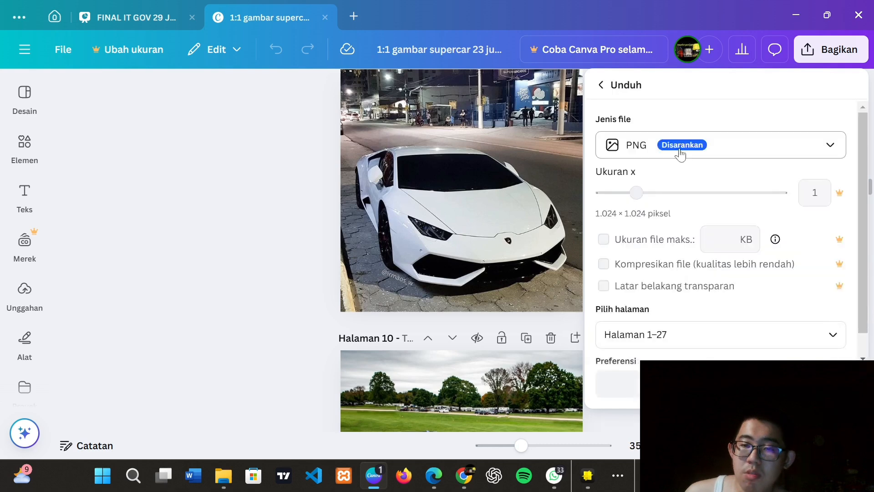
left_click(293, 283)
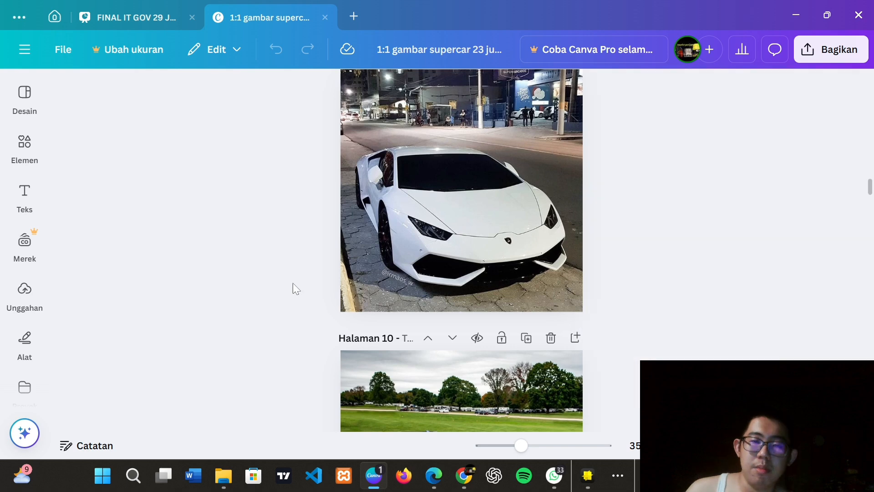
scroll(665, 243, "up", 20)
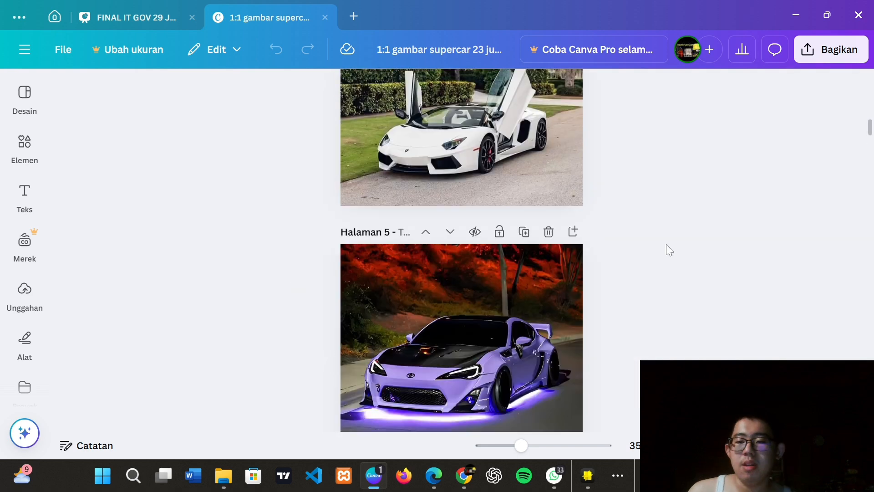
scroll(665, 245, "up", 20)
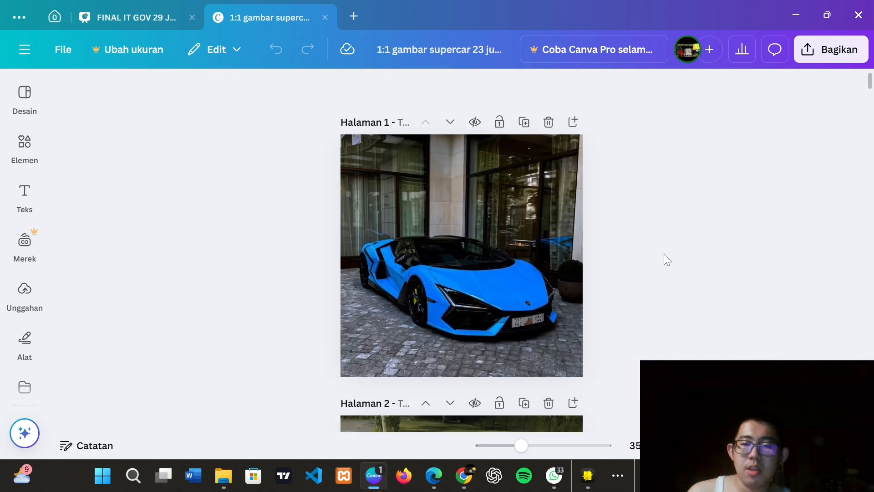
Return to Lens Studio and look through the imported P01 to P10 number textures among the project assets.
left_click(588, 486)
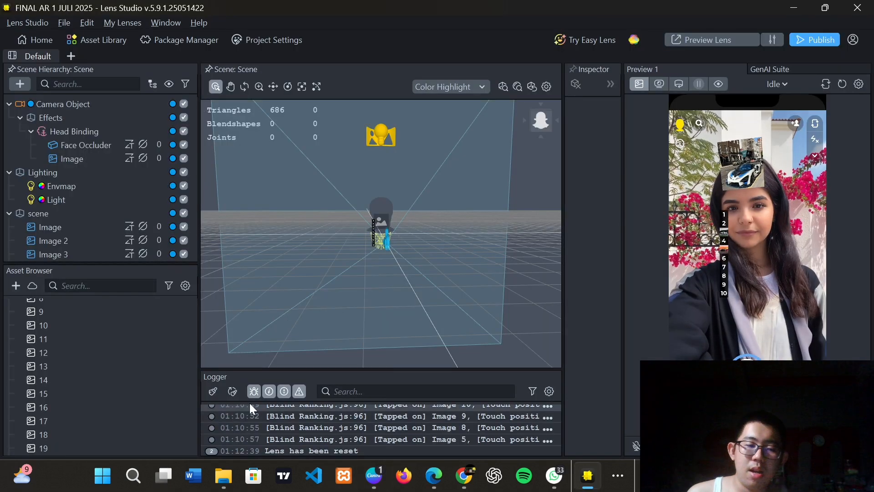
scroll(136, 360, "down", 10)
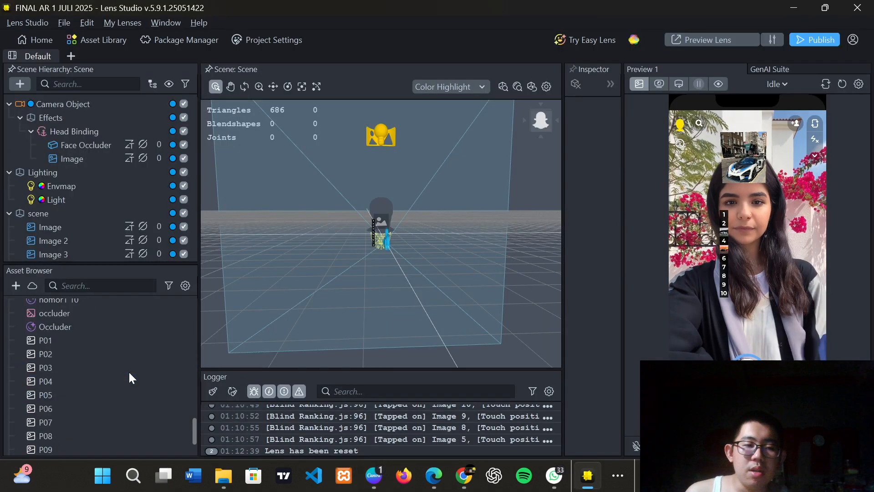
scroll(128, 370, "down", 3)
left_click(89, 339)
left_click(20, 301)
scroll(72, 337, "up", 3)
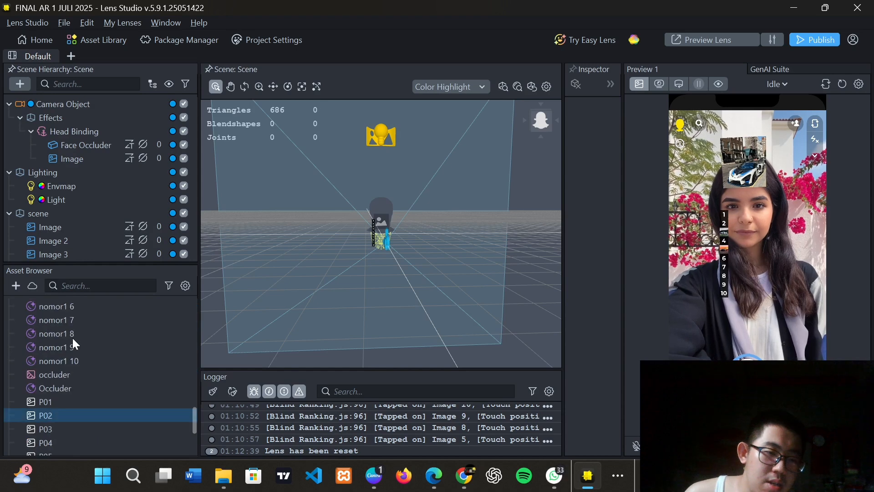
scroll(72, 337, "down", 3)
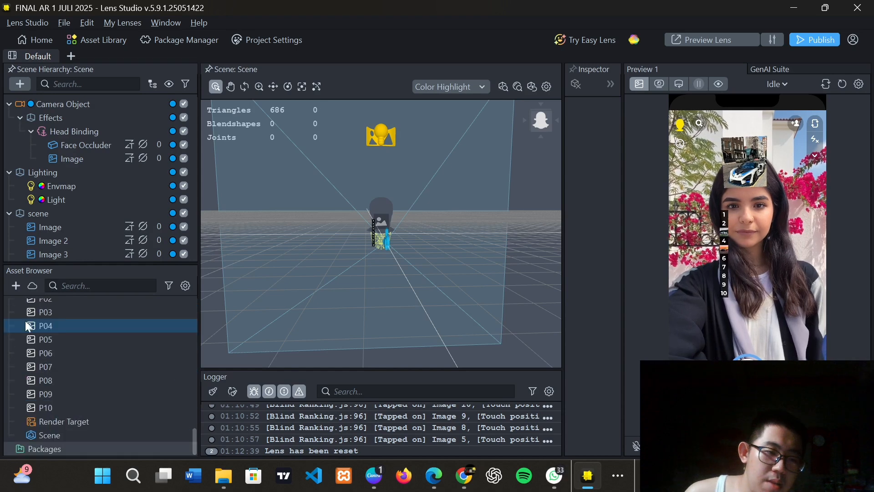
Open the asset import dialog, locate P01.png among the images in the Lens Studio Project folder, and cancel the import.
left_click(16, 286)
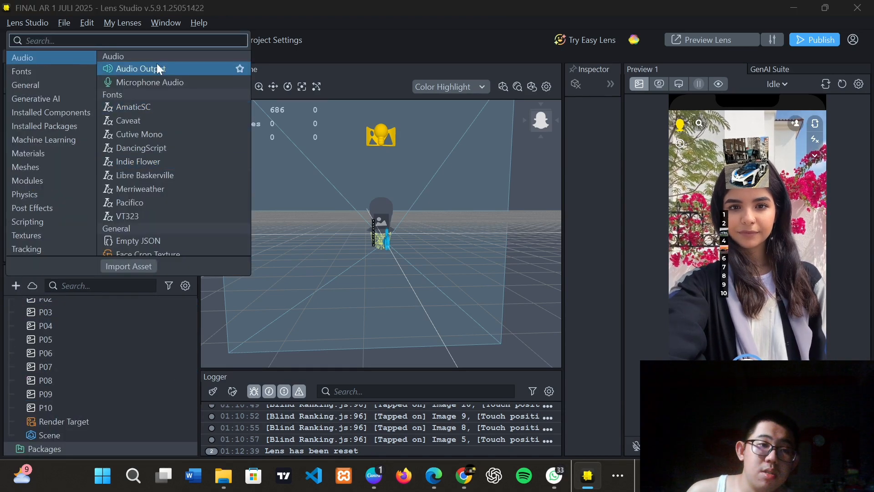
left_click(129, 266)
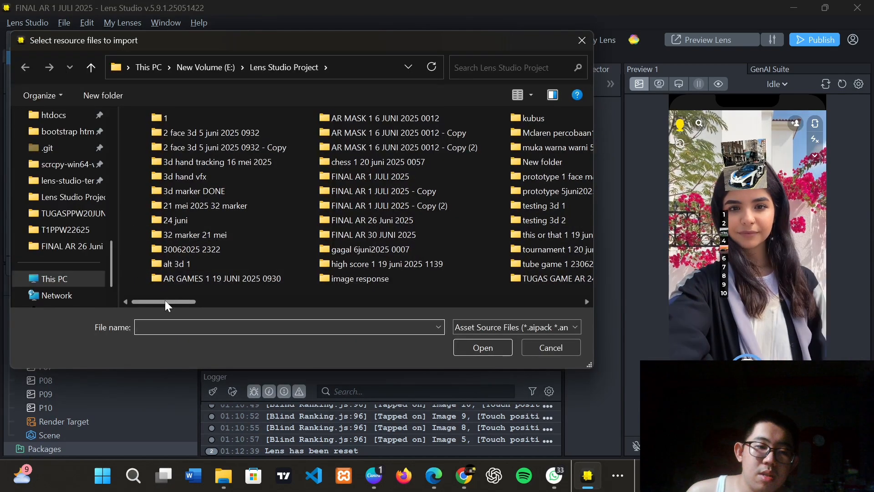
left_click_drag(165, 300, 345, 313)
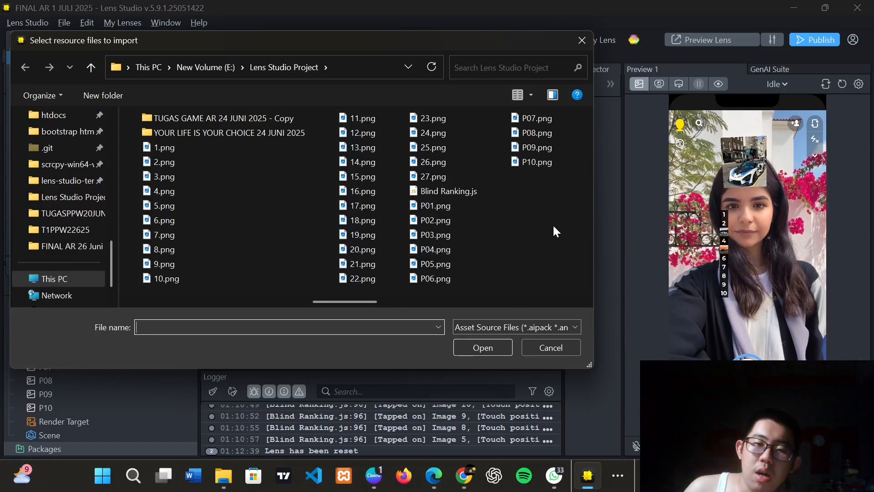
left_click_drag(357, 304, 401, 301)
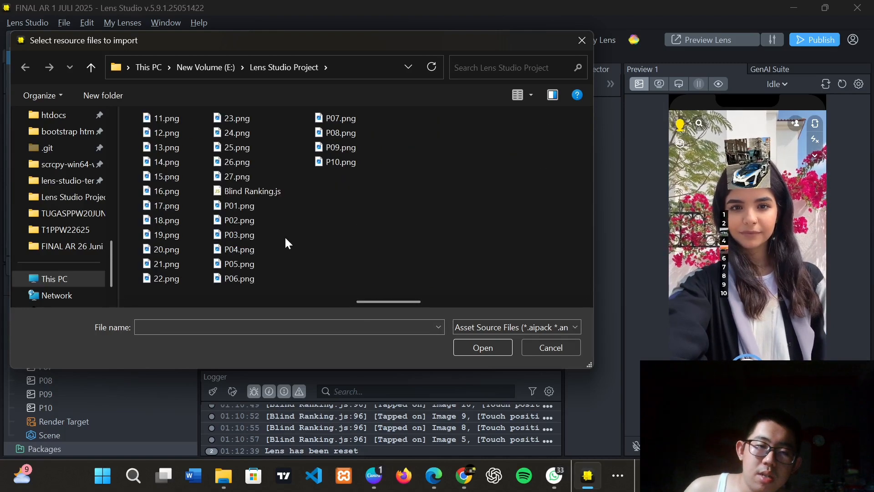
left_click(239, 209)
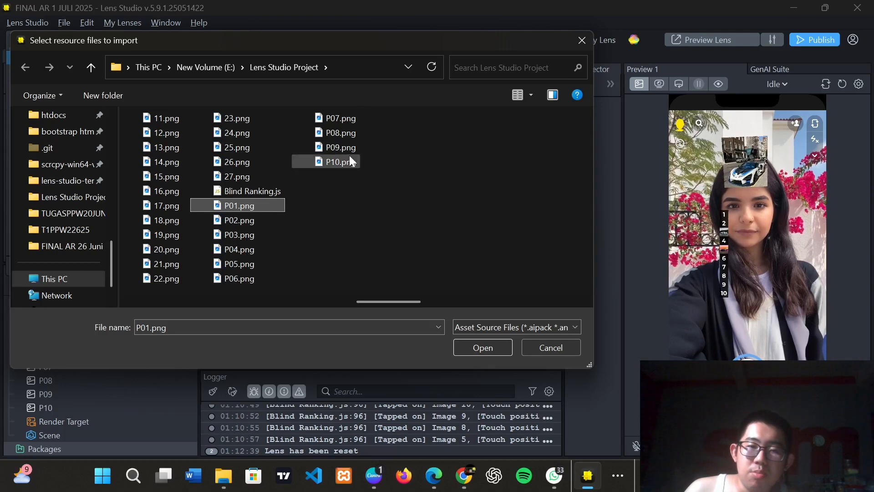
left_click(541, 355)
Widen the Inspector and examine the texture previews of P10 and P05.
left_click(102, 409)
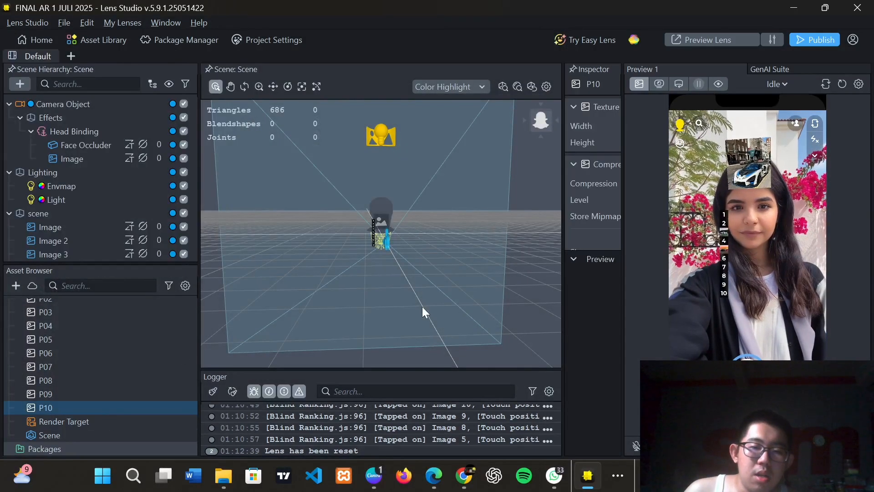
left_click_drag(562, 290, 368, 277)
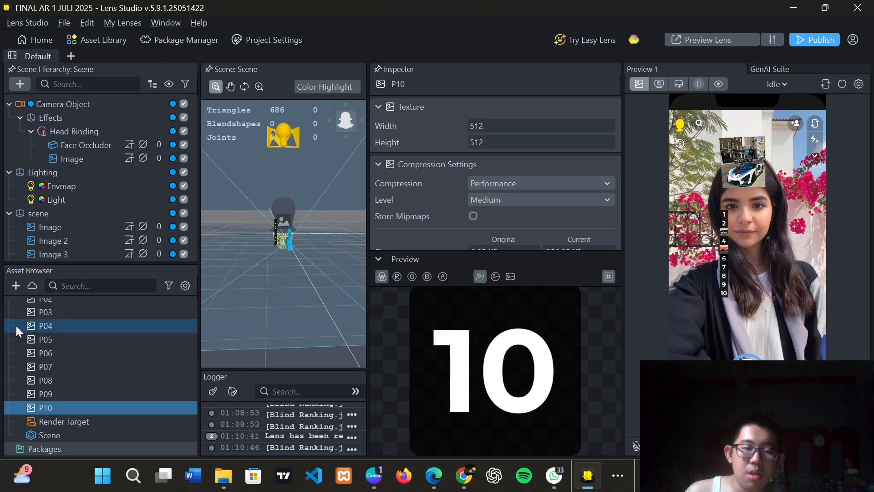
left_click(42, 336)
scroll(45, 327, "up", 2)
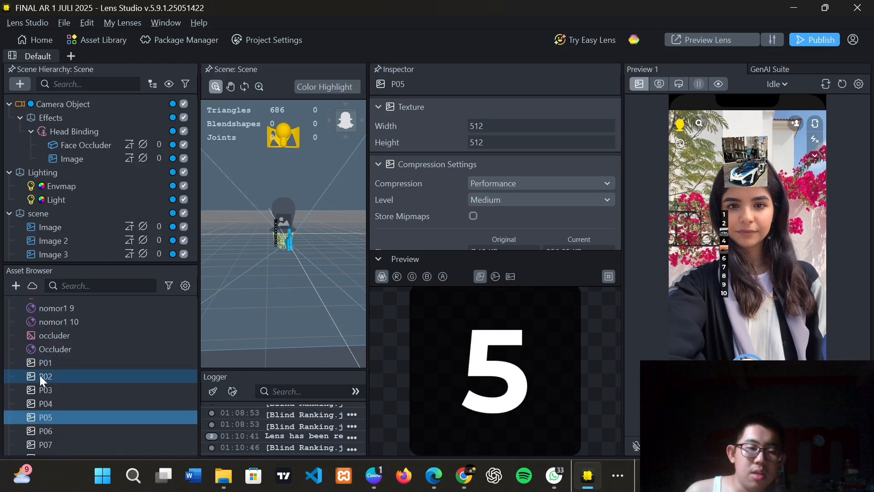
scroll(40, 375, "down", 2)
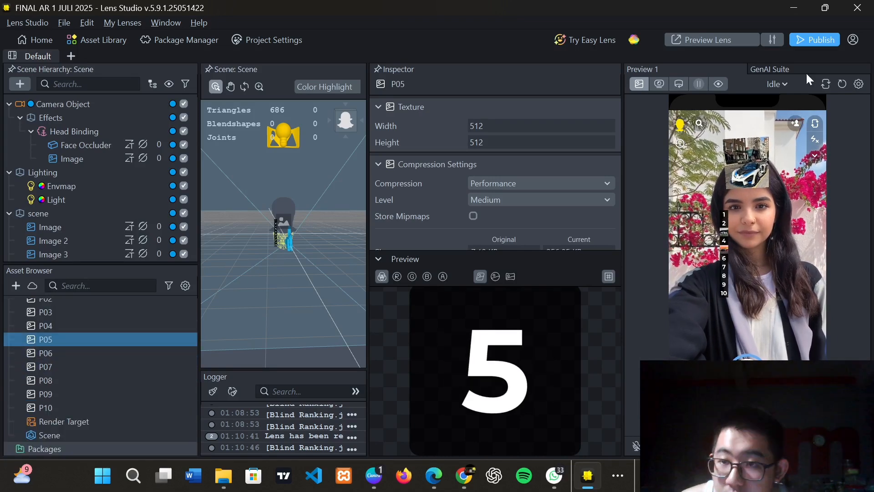
Restart the lens preview and widen the preview area at the Inspector's expense.
left_click(843, 85)
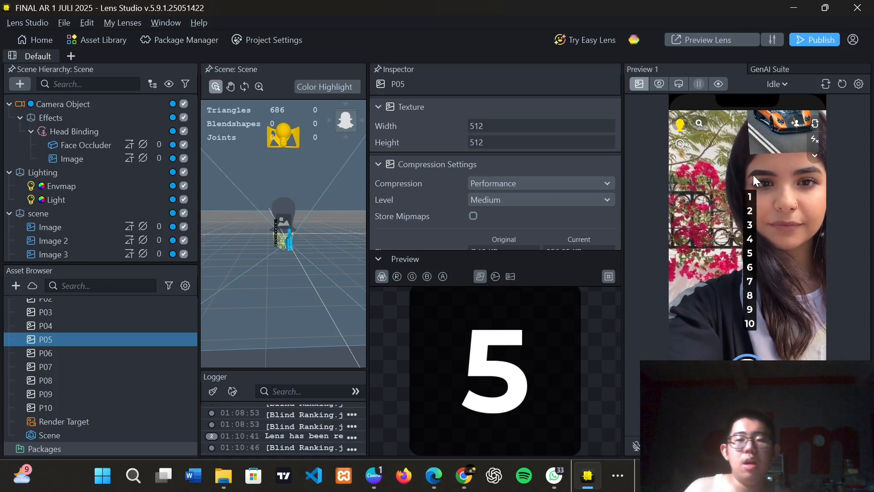
left_click_drag(622, 207, 548, 228)
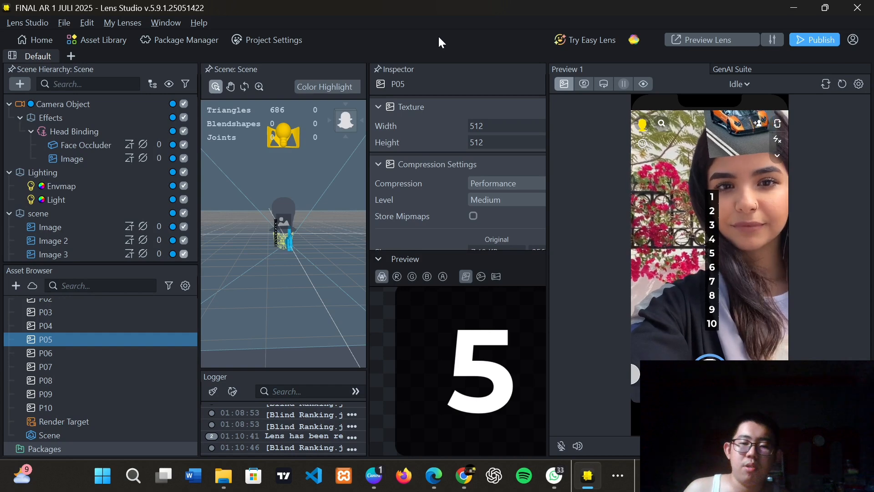
Switch to the OBS window that controls the recording.
left_click(619, 477)
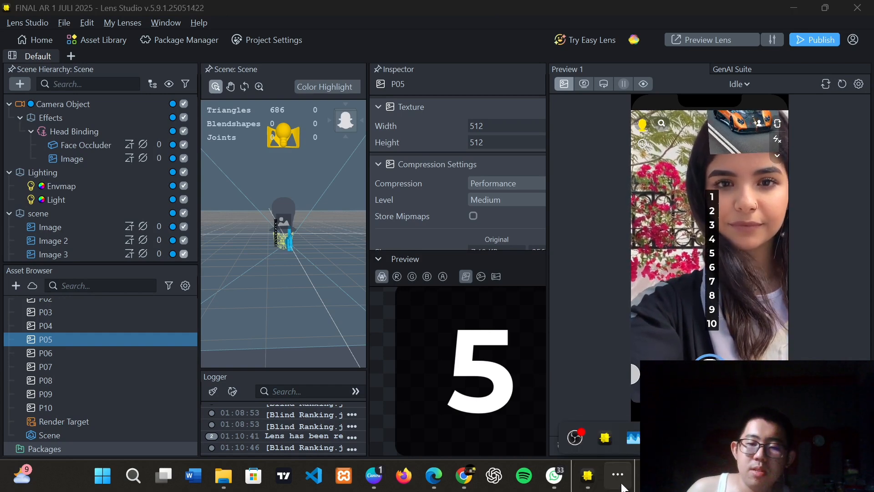
left_click(587, 422)
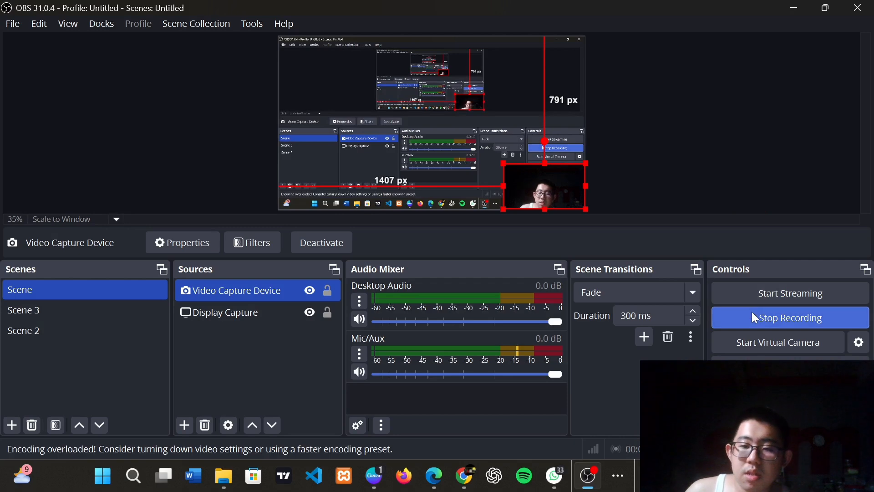
Stop the running screen recording.
left_click(752, 314)
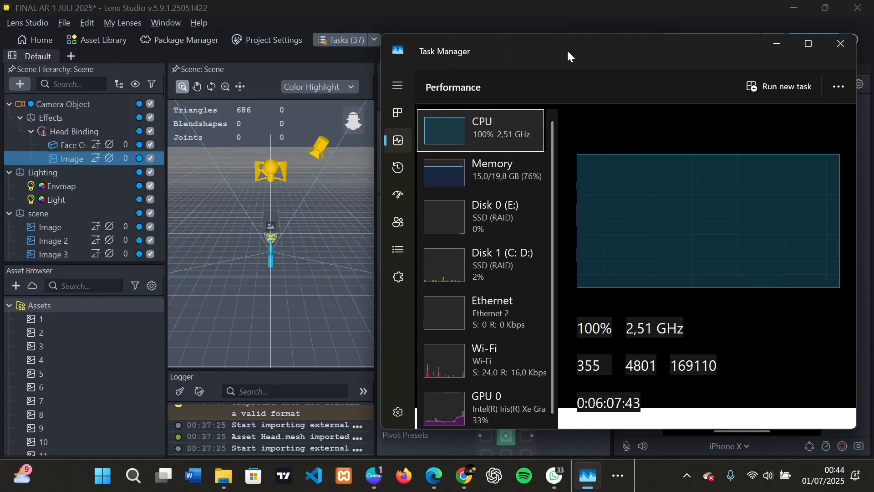
Examine the GPU and CPU performance pages in Task Manager.
left_click_drag(566, 49, 523, 39)
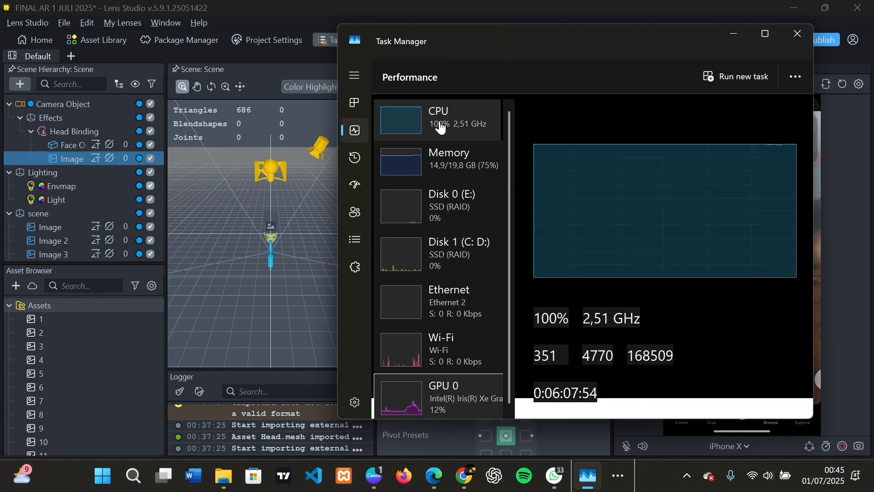
left_click(442, 394)
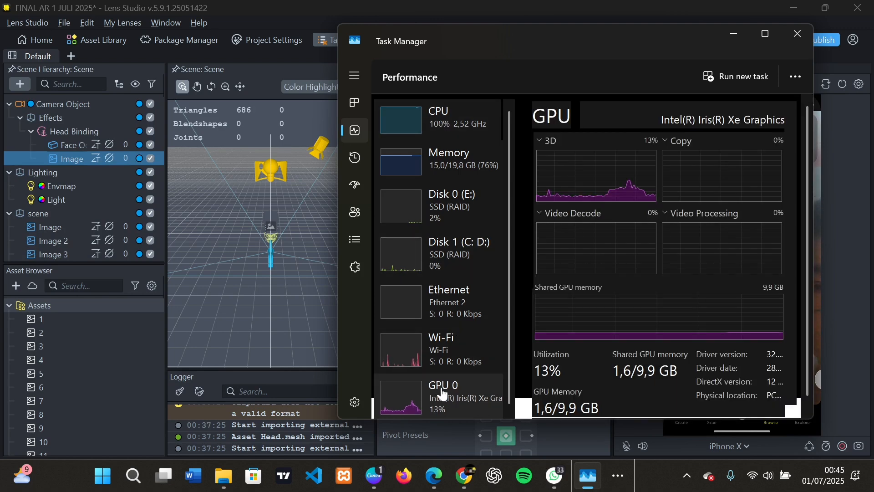
left_click(417, 118)
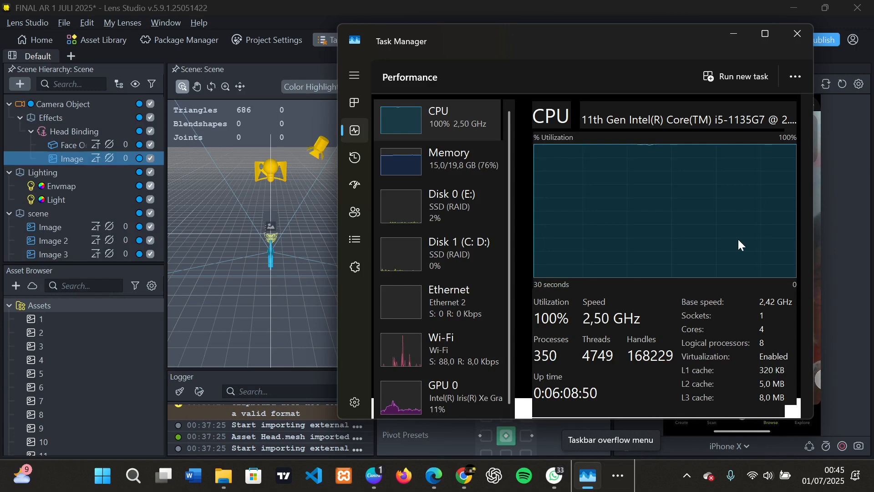
left_click(616, 464)
left_click(635, 435)
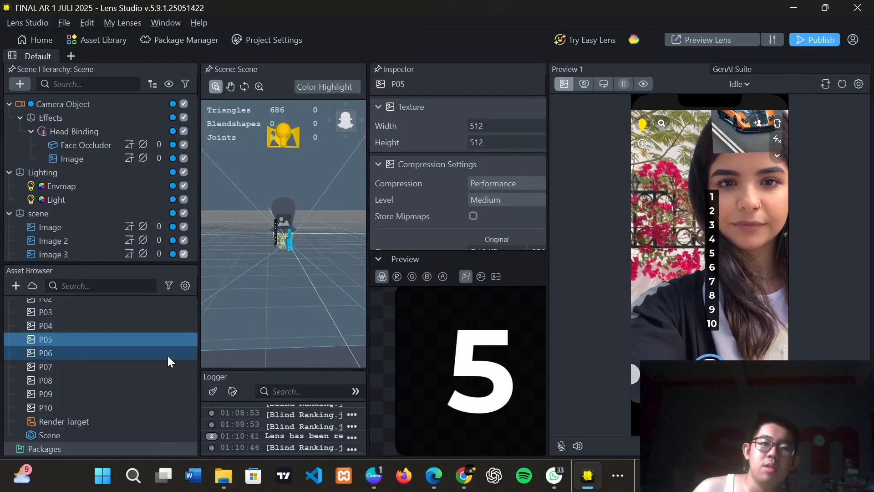
Review the numbered P textures in the Asset Browser and the head and number images in the Scene view from several angles.
scroll(169, 350, "up", 10)
scroll(150, 340, "down", 10)
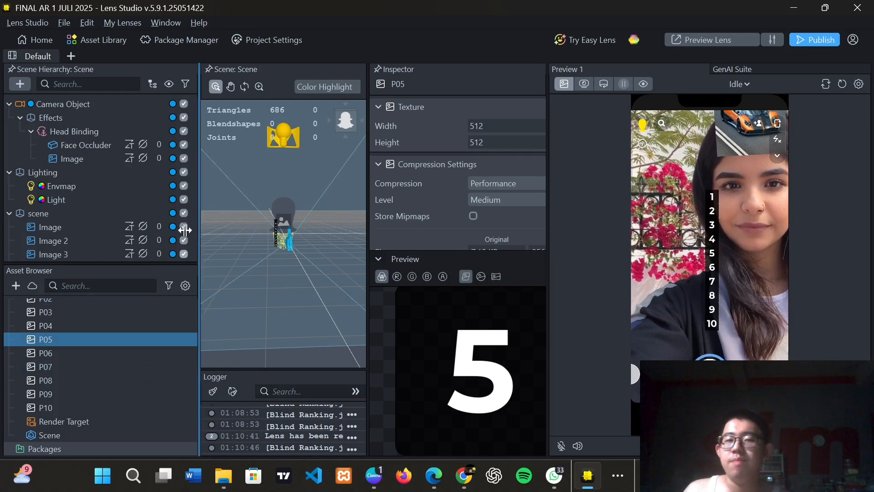
scroll(92, 355, "up", 1)
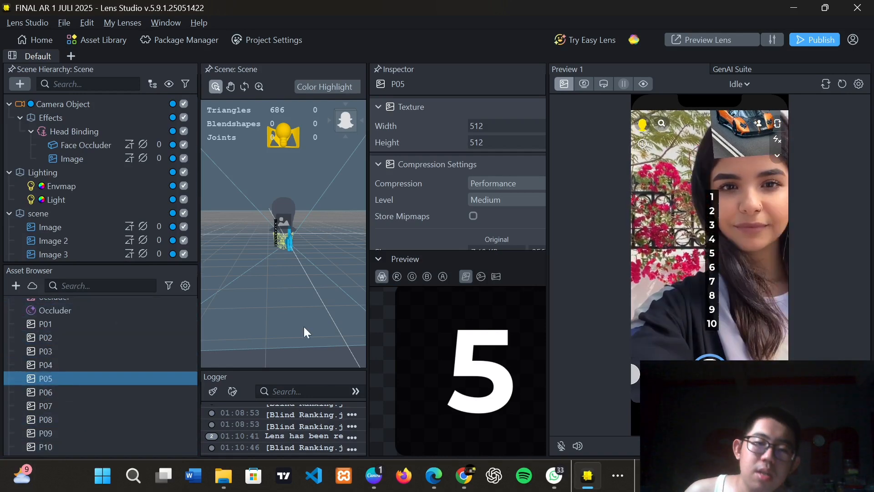
left_click_drag(254, 266, 221, 311, "alt")
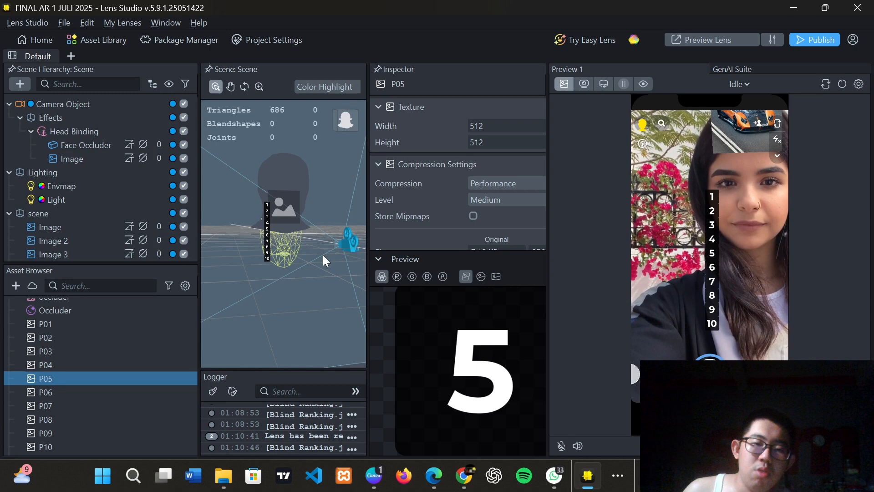
left_click_drag(324, 257, 287, 312, "alt")
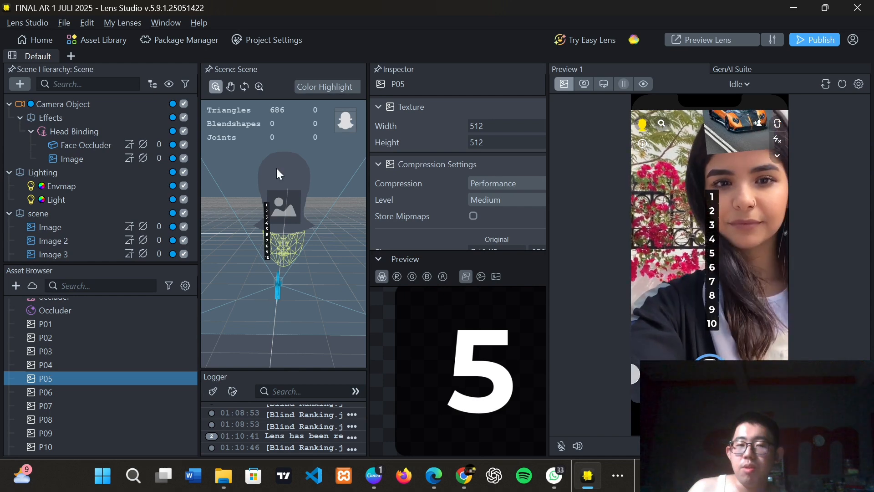
left_click_drag(277, 168, 240, 308, "alt")
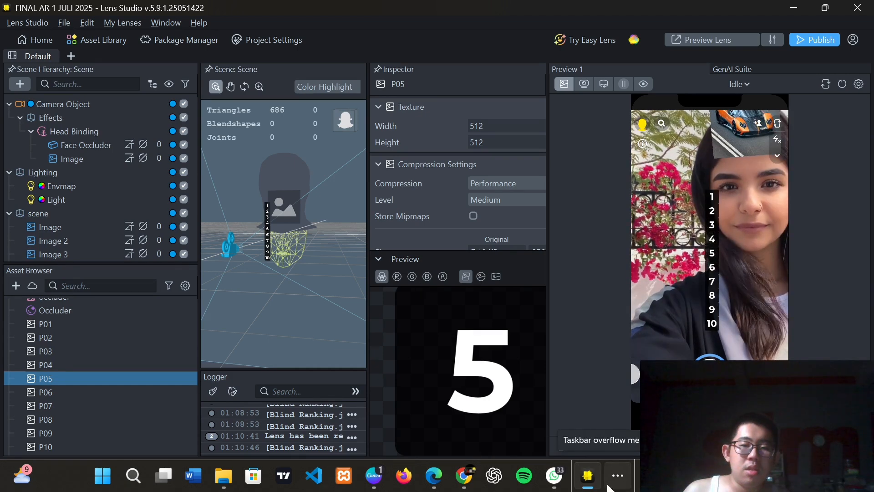
Undo the lens edits back to the base camera and lighting, and restore and select the empty Object 0.
key("ctrl+z")
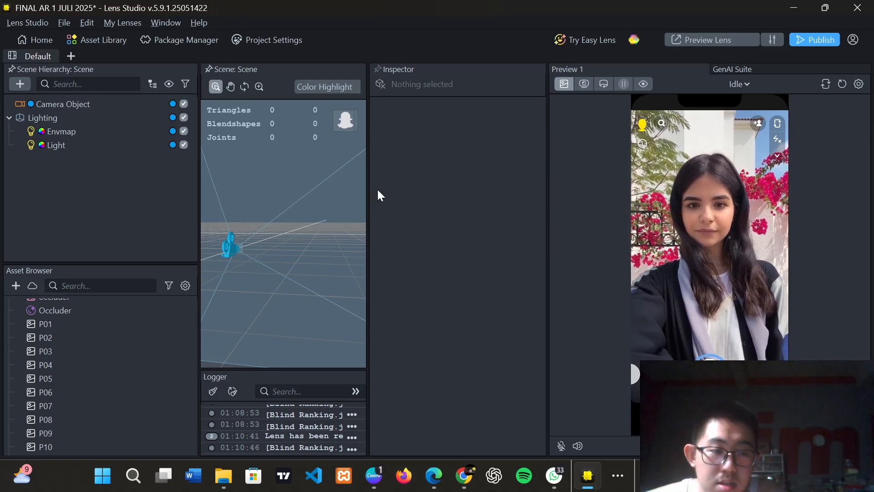
key("ctrl+z")
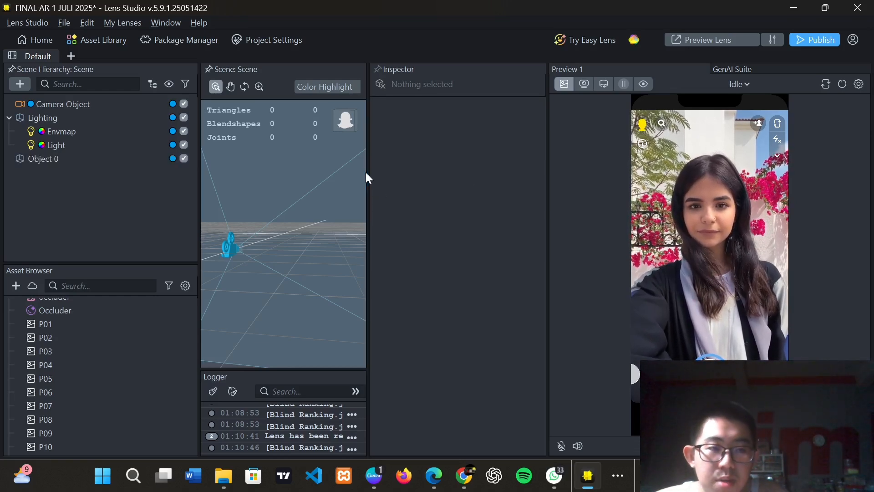
left_click(69, 159)
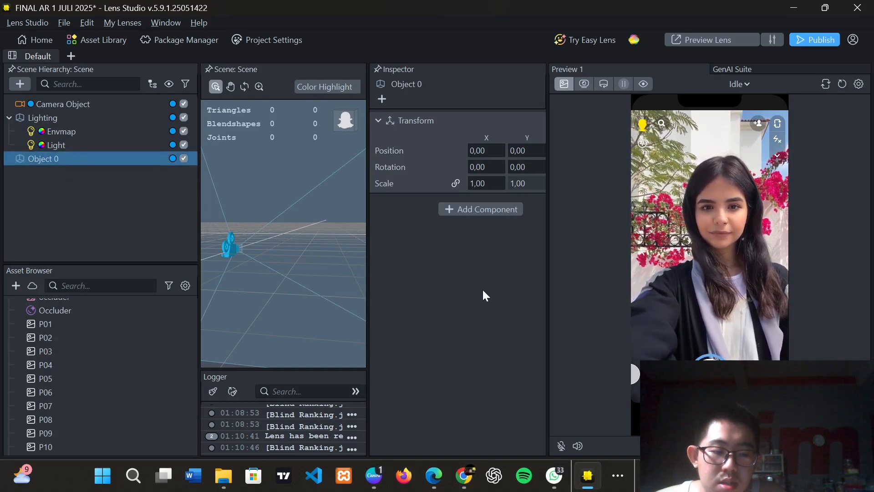
Search the addable scene objects for "ob" to locate Scene Object, and close the list without adding anything.
left_click(26, 85)
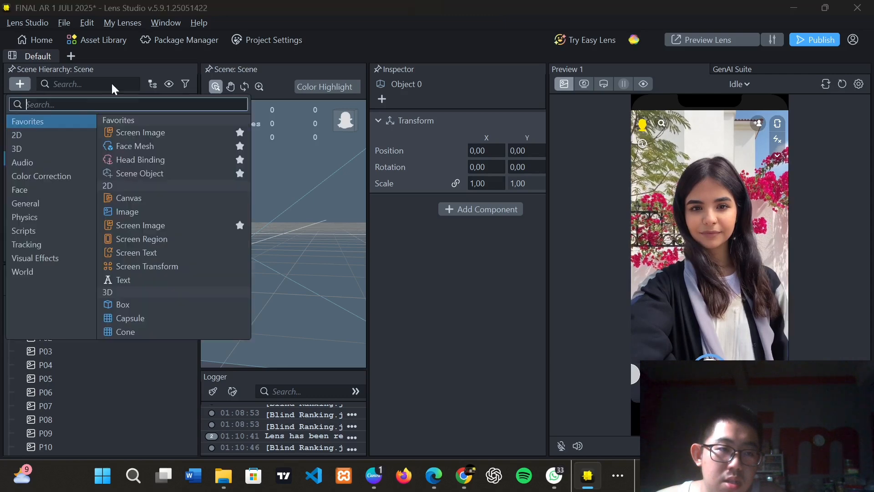
type("ob")
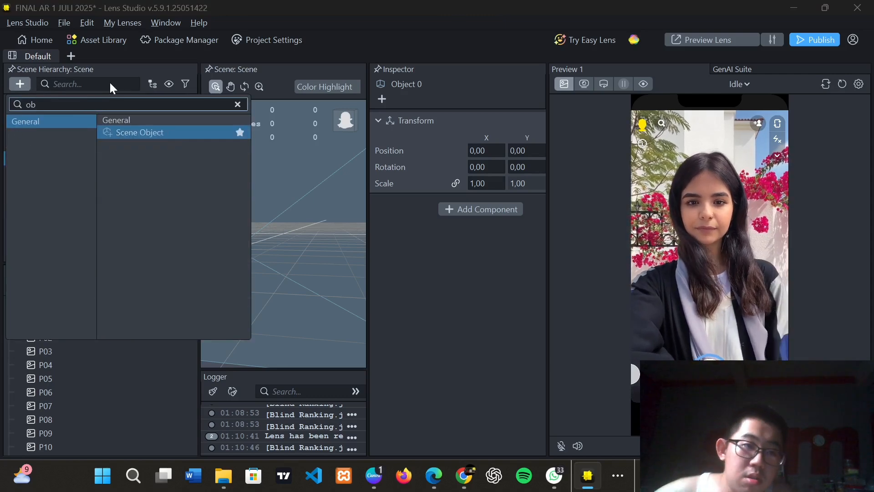
left_click(471, 289)
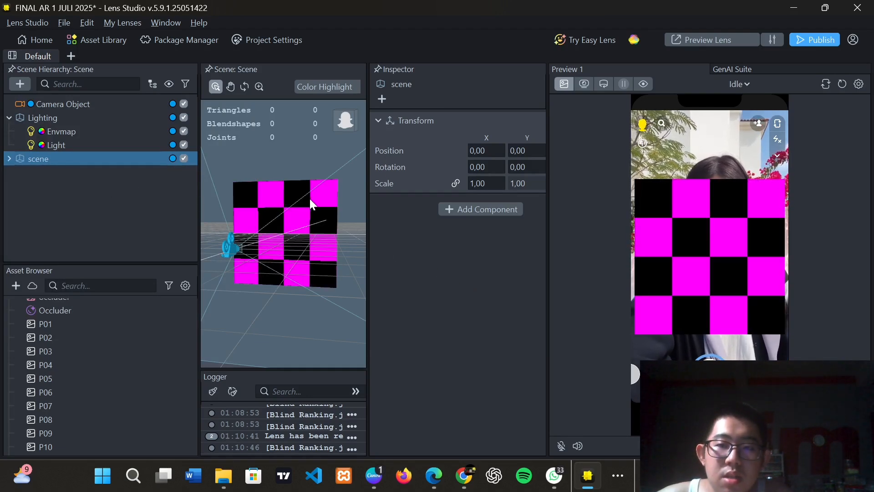
Expand the scene object and redo the creation of its image copies up to Image 10.
left_click(9, 159)
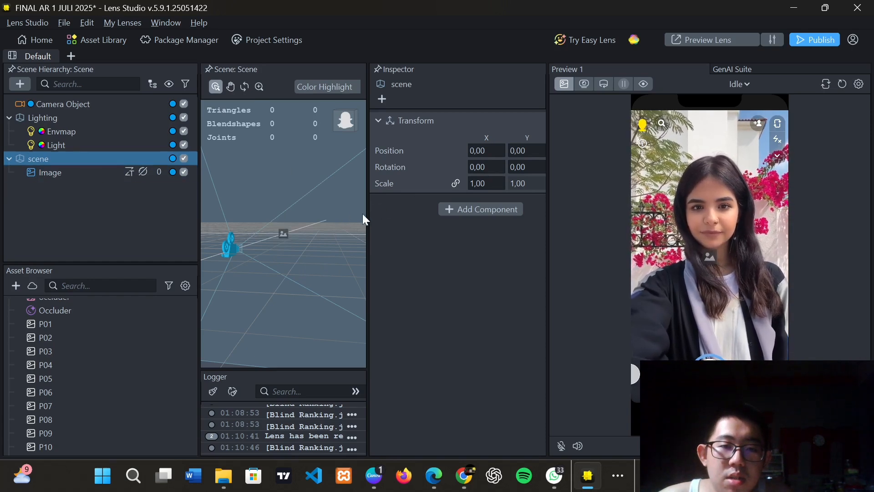
left_click_drag(365, 215, 338, 210)
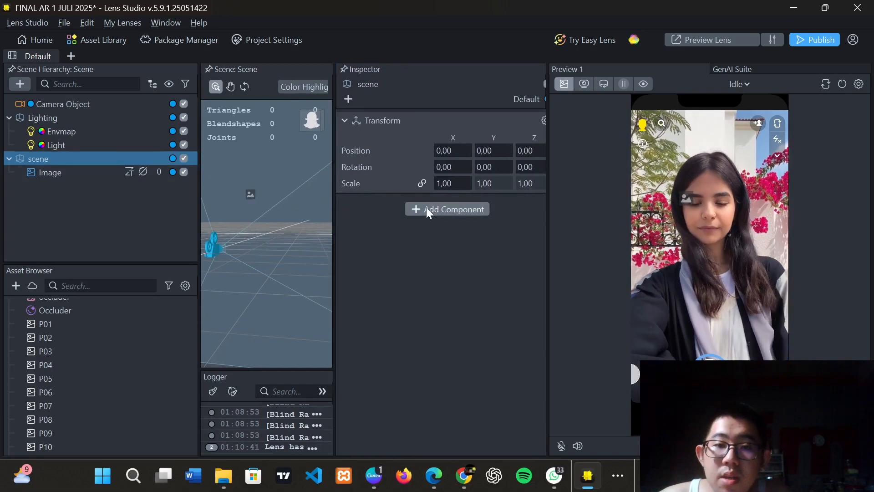
key("ctrl+v")
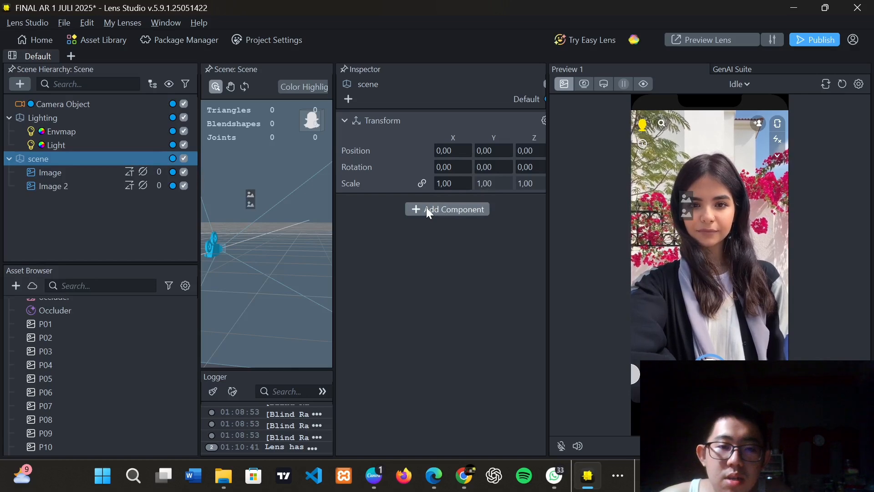
key("ctrl+v")
key("ctrl+v")
key("ctrl+v")
key("ctrl+v")
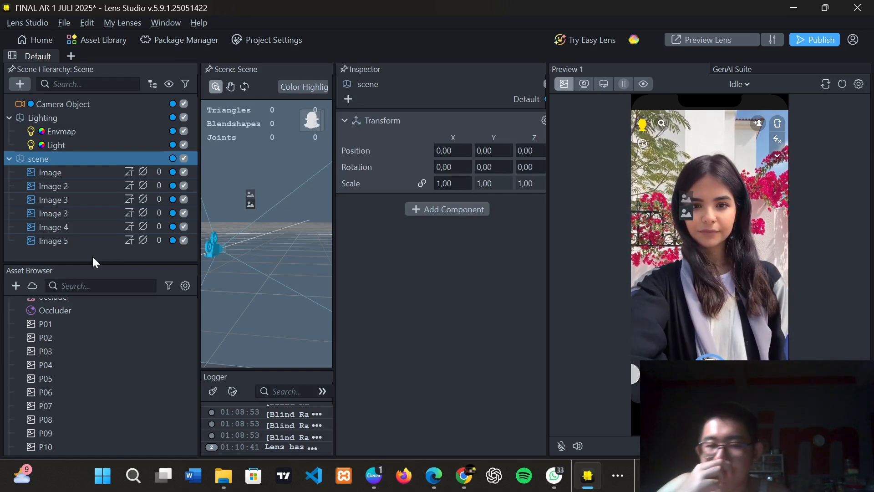
key("ctrl+z")
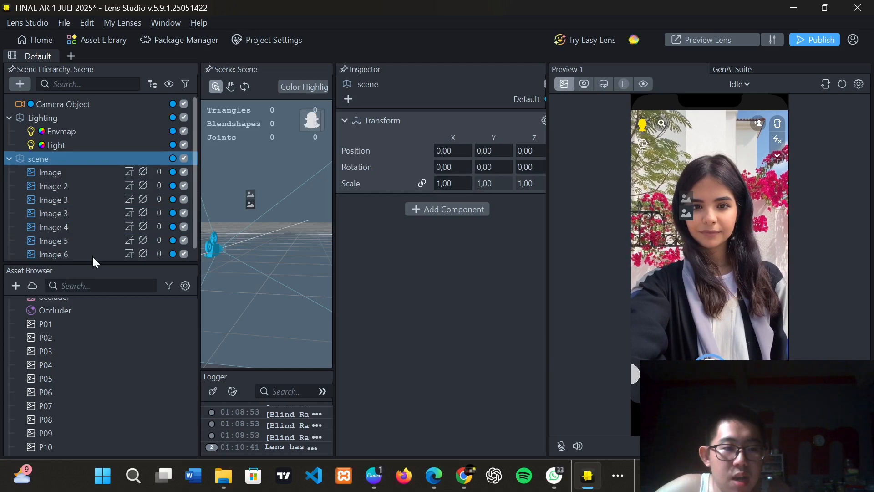
scroll(108, 211, "down", 1)
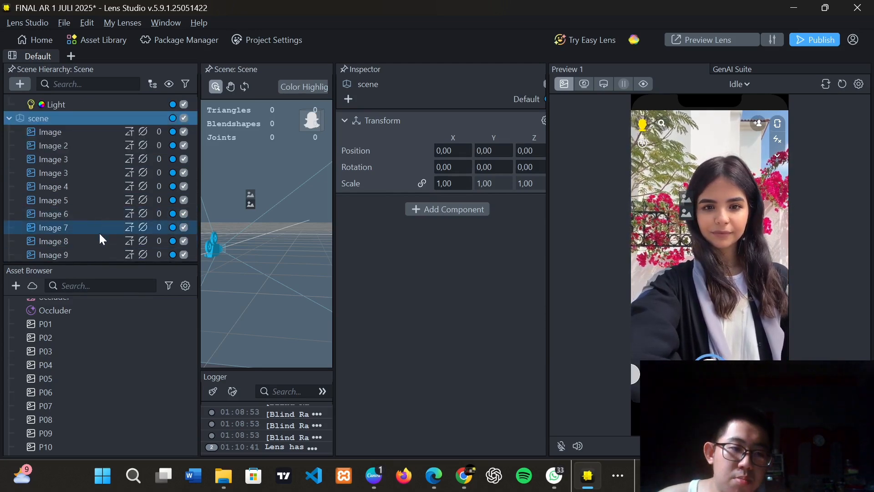
key("ctrl+z")
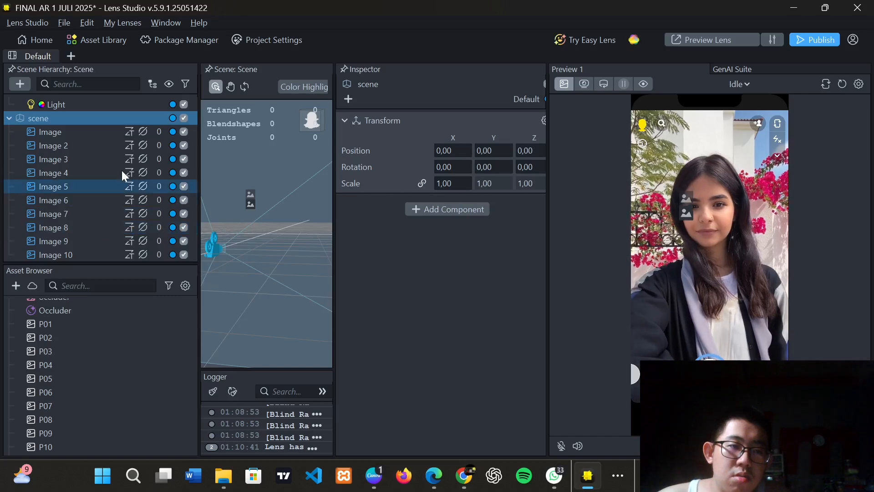
Compare the materials and transforms of Image, Image 2 and Image 9 in the Inspector.
left_click(109, 133)
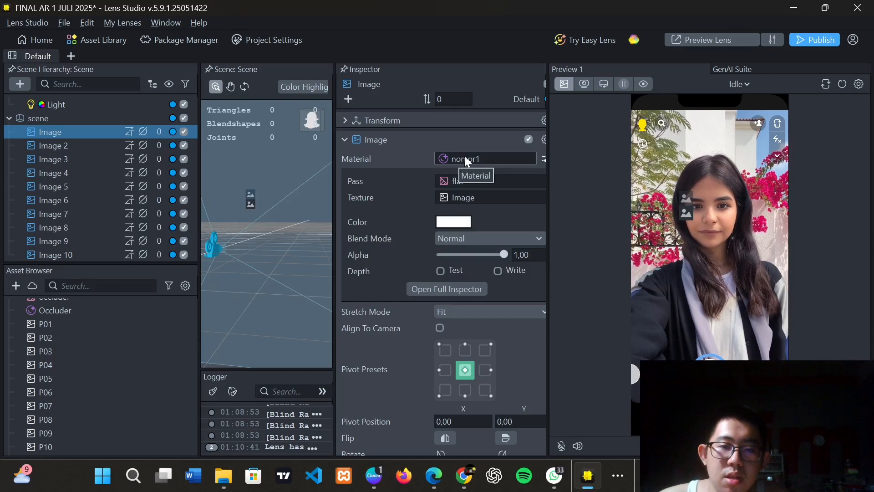
left_click(99, 146)
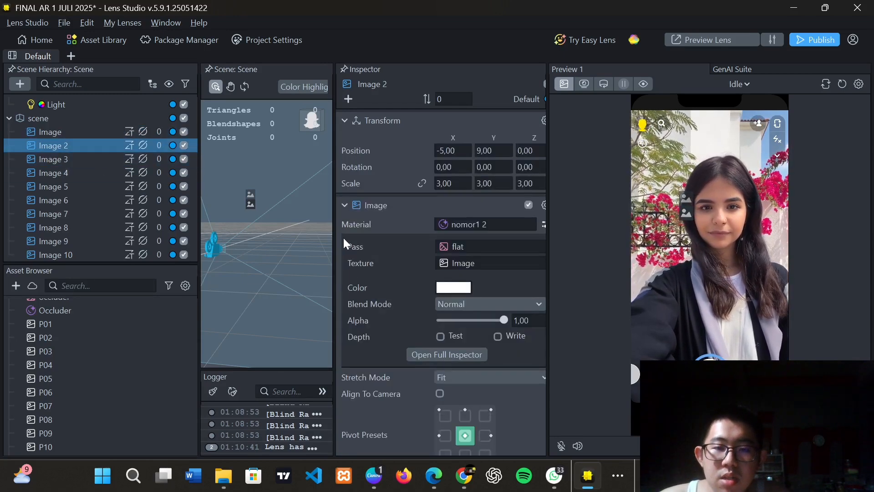
left_click(117, 236)
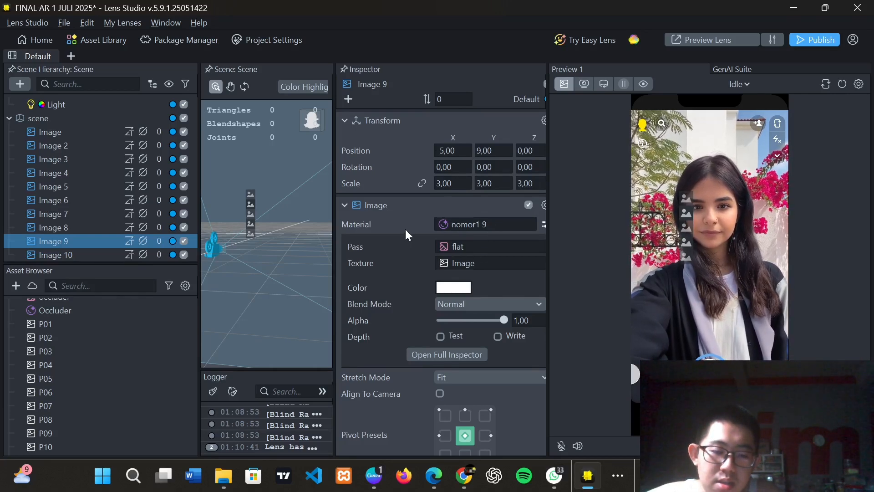
Redo the repositioning of the remaining image copies so they form a vertical column, placing Image 9 at Y -12.
key("ctrl+y")
key("ctrl+y")
key("ctrl+y")
key("ctrl+y")
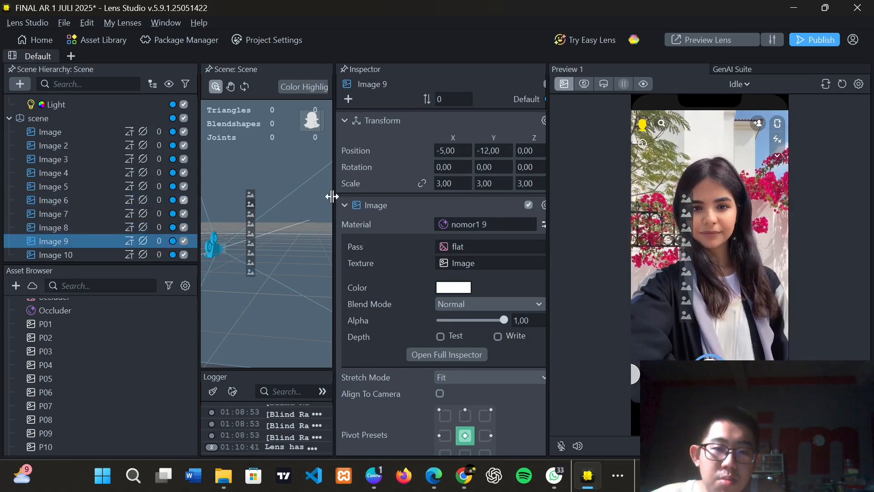
Widen the Inspector and examine the position and material settings of Image, Image 2, Image 3 and Image 4.
left_click_drag(331, 198, 321, 196)
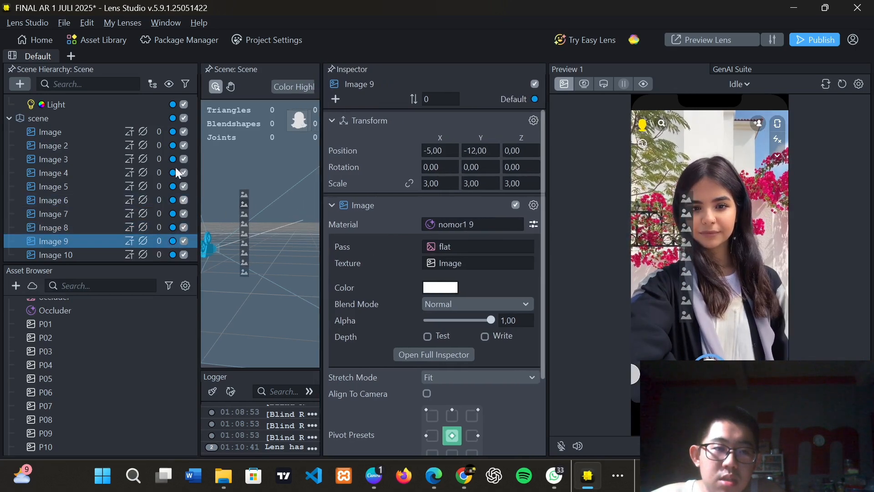
left_click(100, 133)
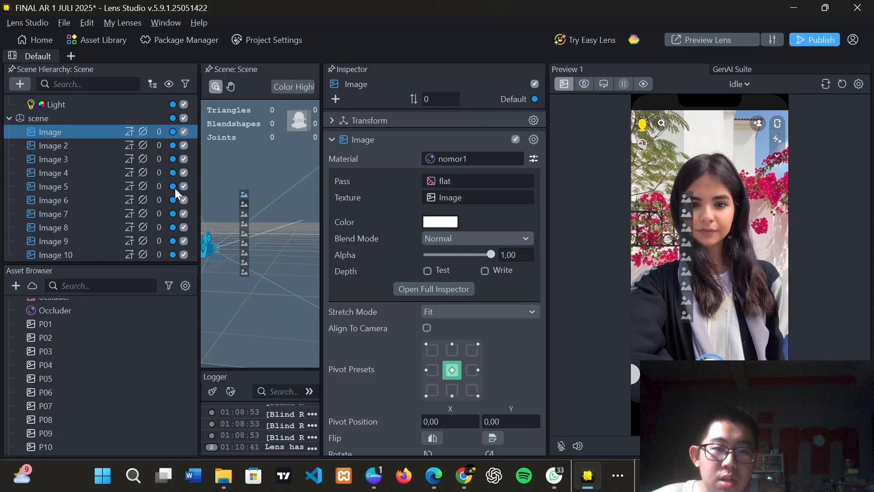
left_click(69, 145)
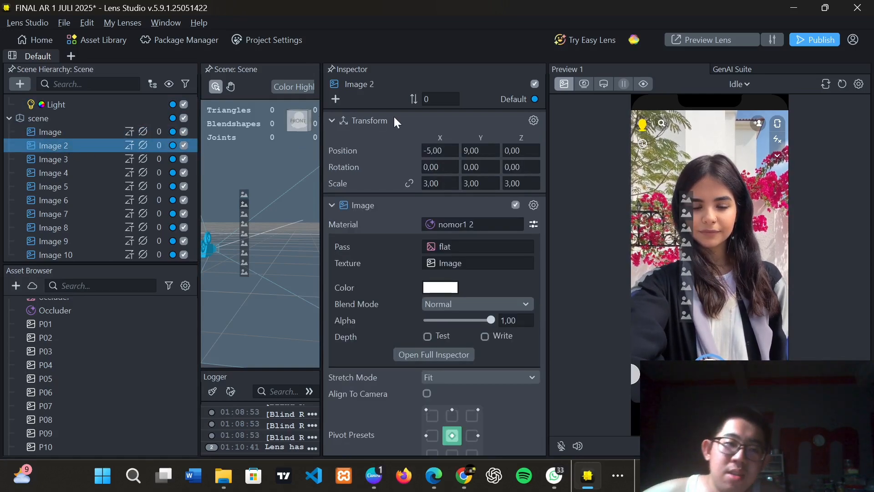
left_click(105, 157)
left_click(113, 171)
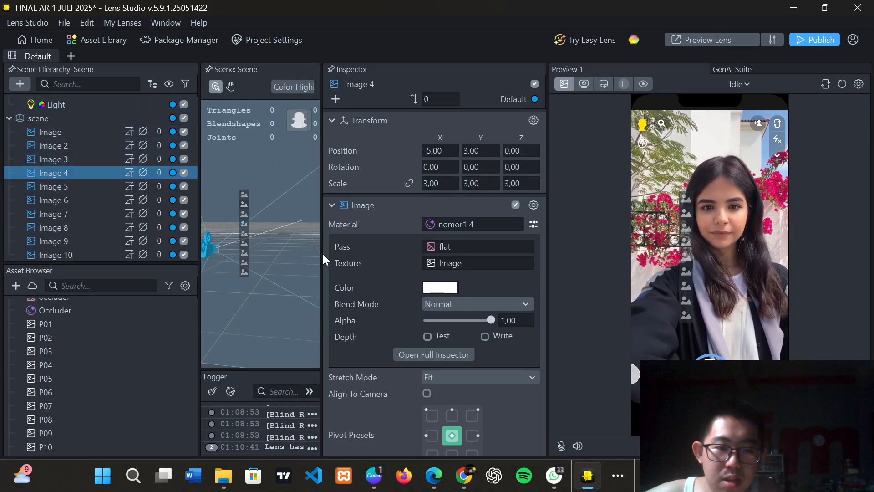
Widen the Scene view and redo the addition of the head effects with their face occluder and image.
left_click_drag(321, 252, 360, 276)
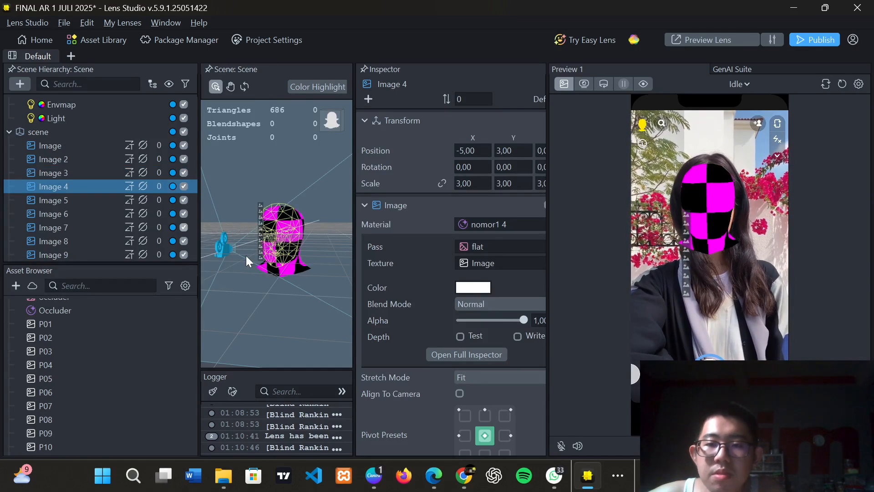
scroll(94, 239, "up", 1)
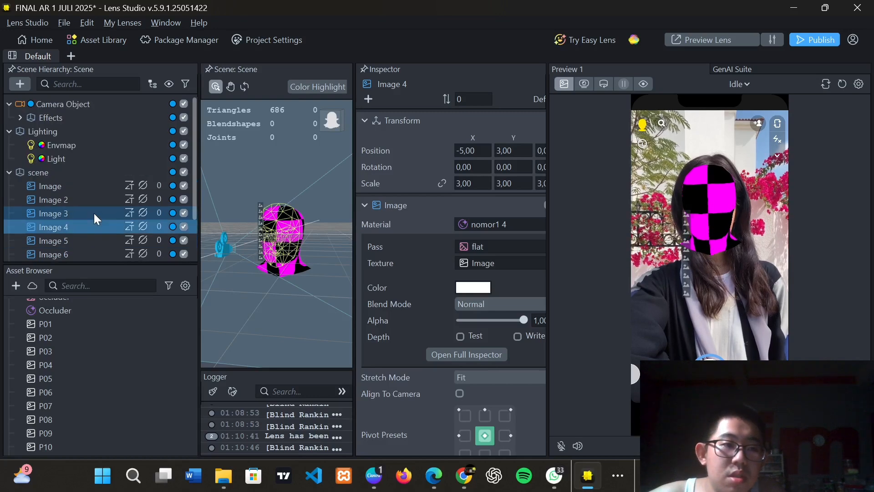
scroll(93, 213, "down", 2)
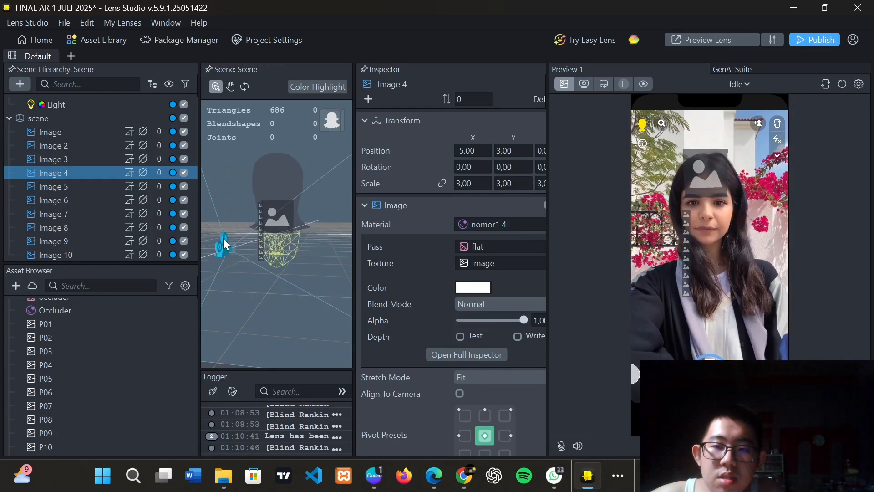
scroll(108, 232, "up", 2)
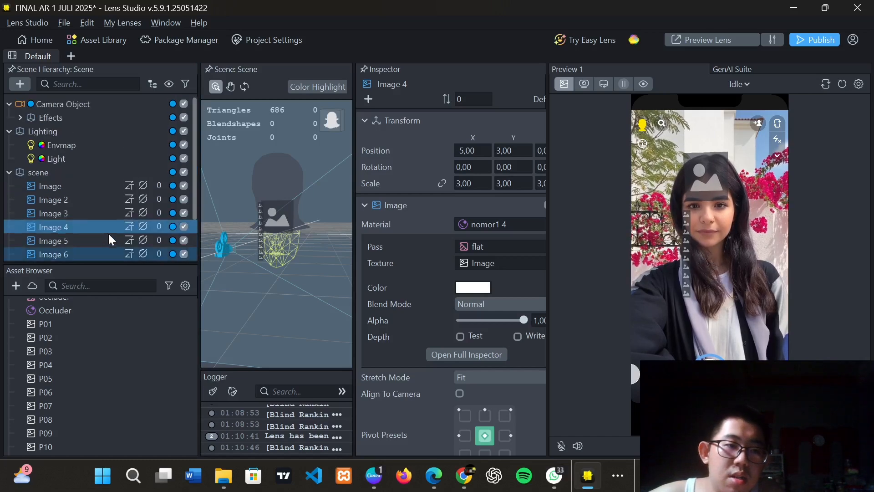
Expand the camera's Effects group and examine the Head Binding settings, followed by the Blind Ranking script's slot image assignments.
scroll(18, 157, "down", 2)
scroll(21, 164, "up", 2)
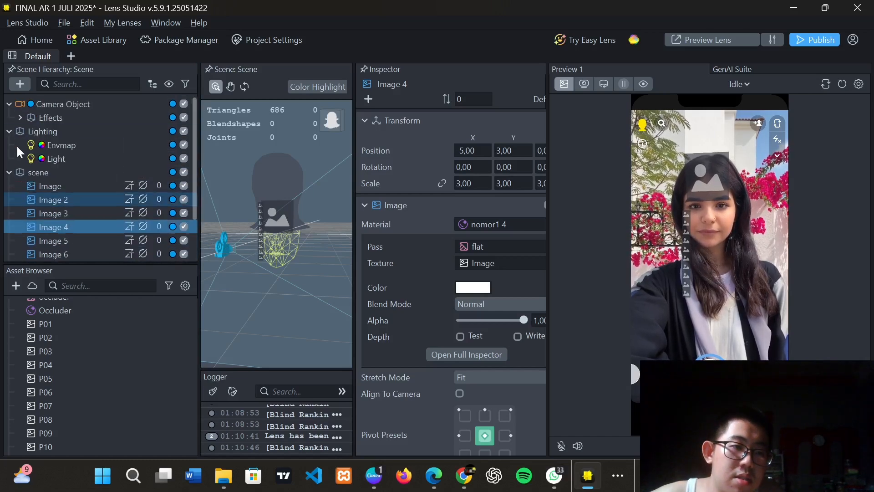
left_click(20, 116)
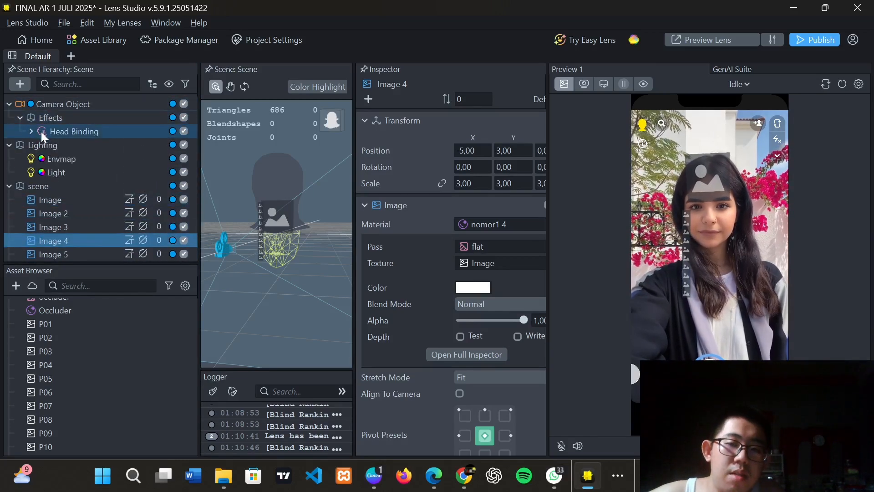
left_click(116, 133)
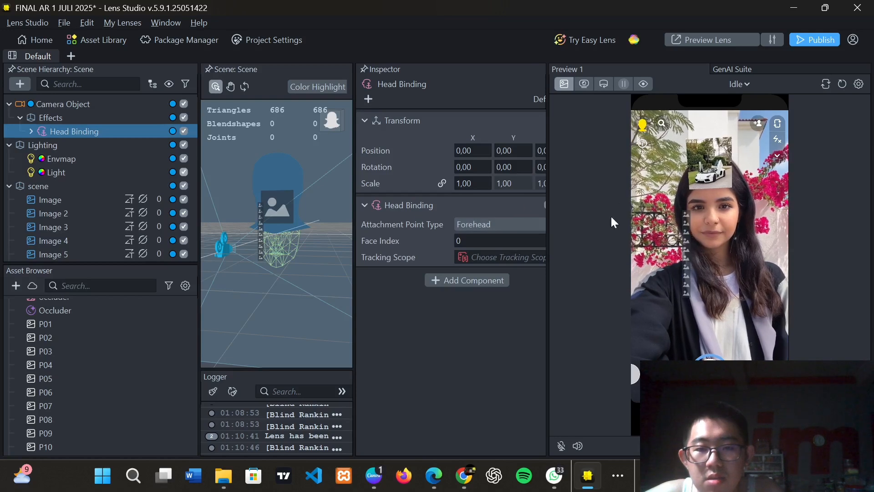
scroll(66, 179, "down", 2)
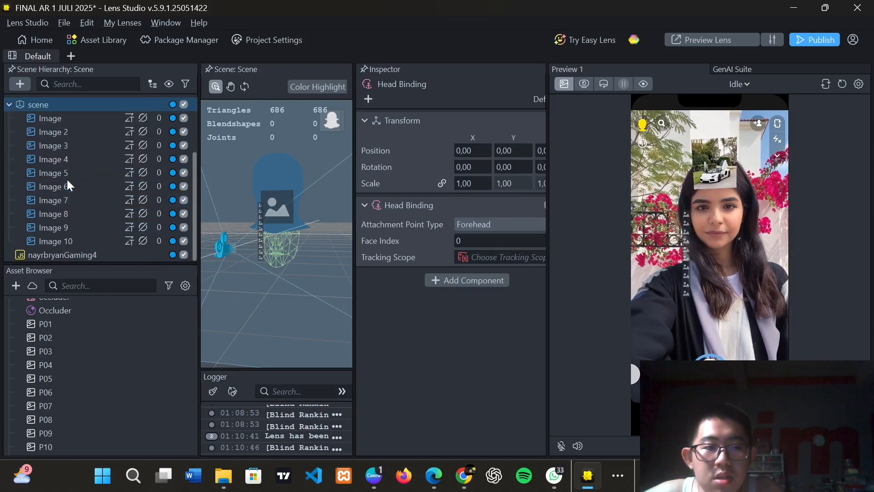
left_click(90, 252)
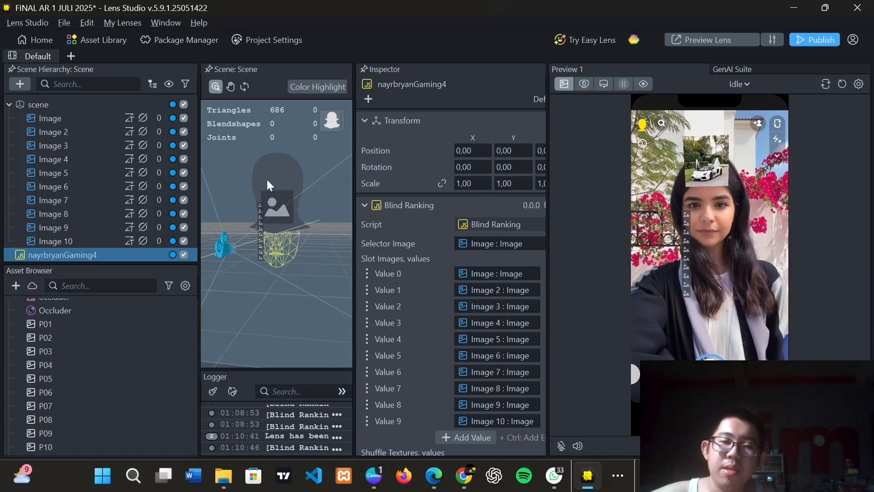
Redo the number texture assignments on the image column and widen the Inspector to show the first Image's material settings.
mouse_move(262, 288)
right_mouse_down()
mouse_move(270, 291)
mouse_move(269, 275)
right_mouse_up()
left_click(272, 263)
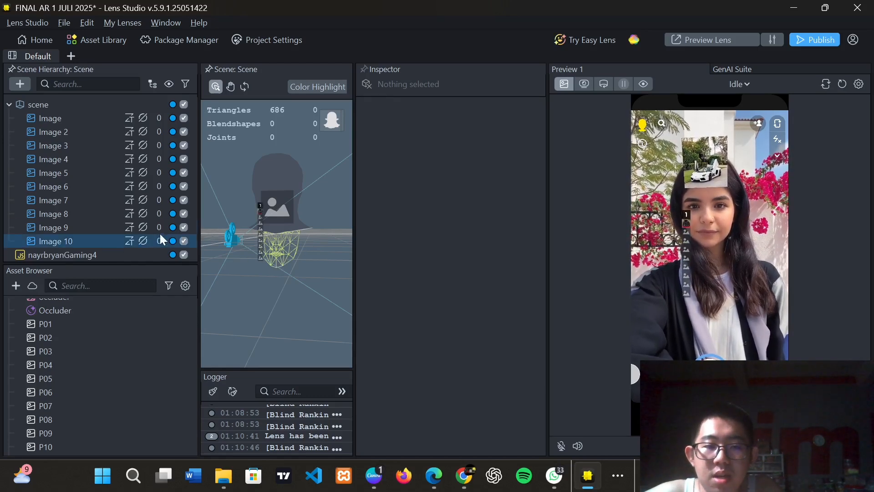
left_click(69, 122)
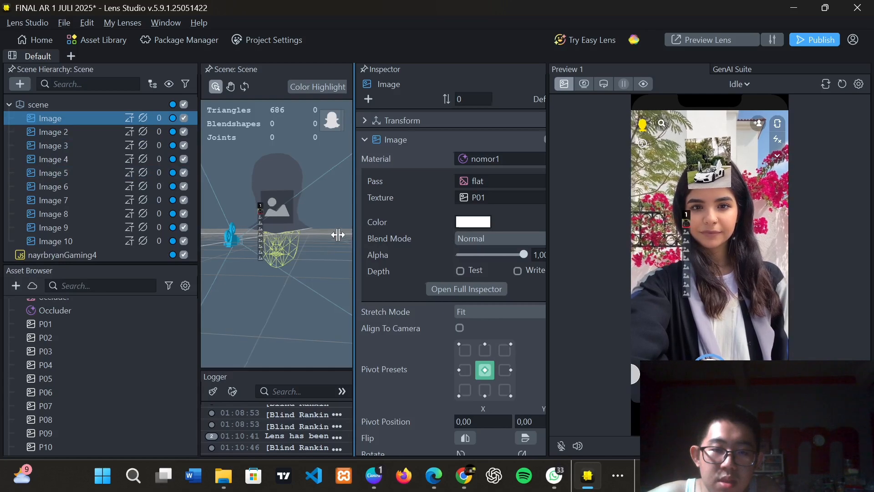
left_click_drag(337, 234, 273, 234)
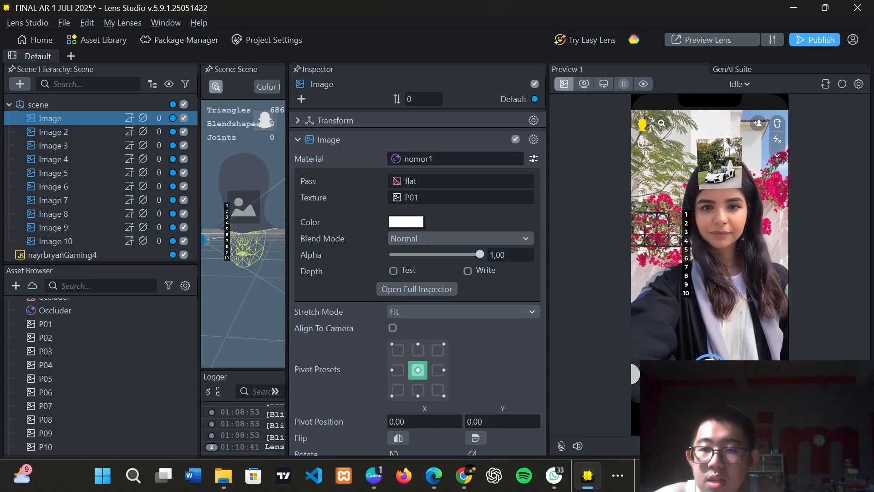
Set the preview device to BlackBerry KEYone and review the first Image's pivot and Interaction component settings.
left_click(777, 155)
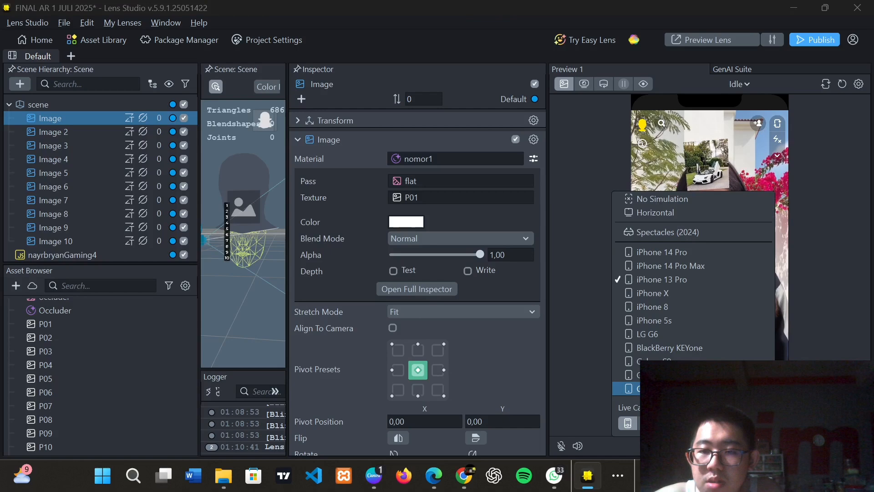
left_click(675, 347)
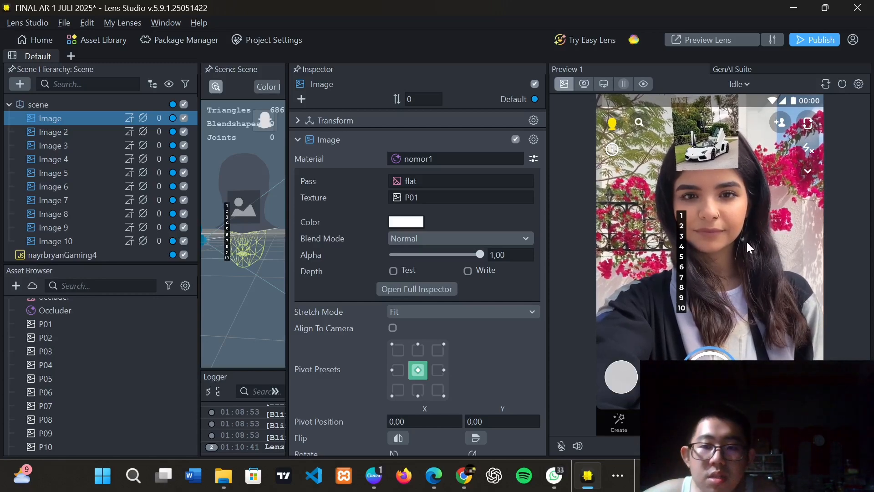
scroll(307, 264, "down", 3)
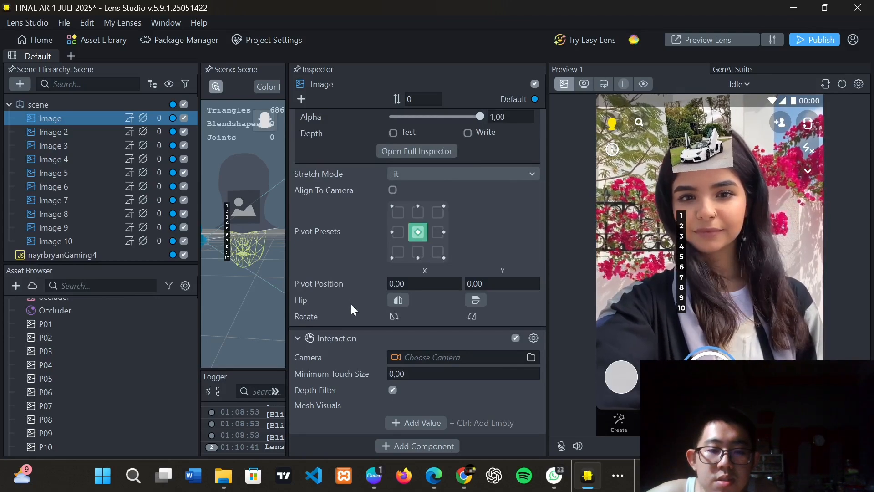
scroll(350, 299, "up", 3)
scroll(349, 282, "down", 3)
scroll(351, 284, "up", 3)
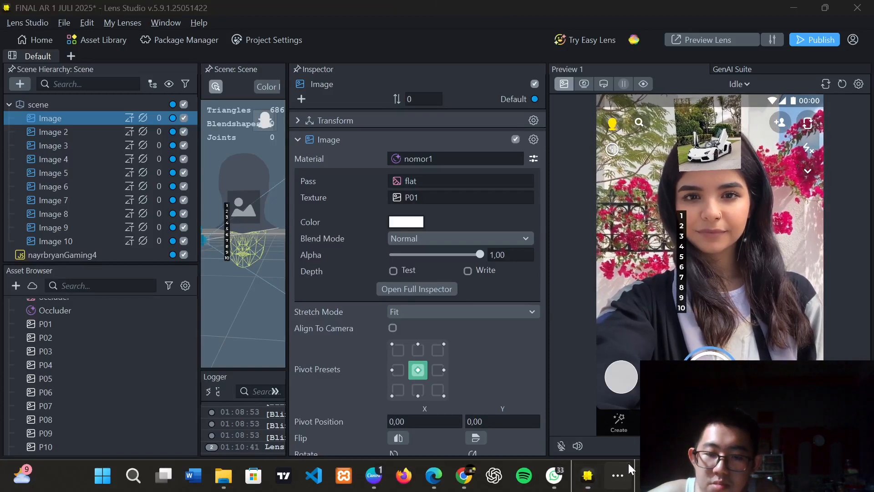
key("alt+Tab")
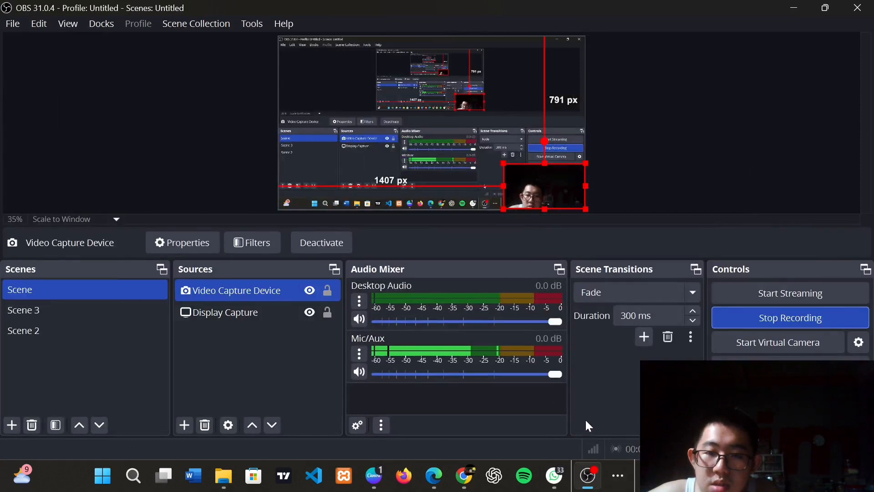
left_click(591, 474)
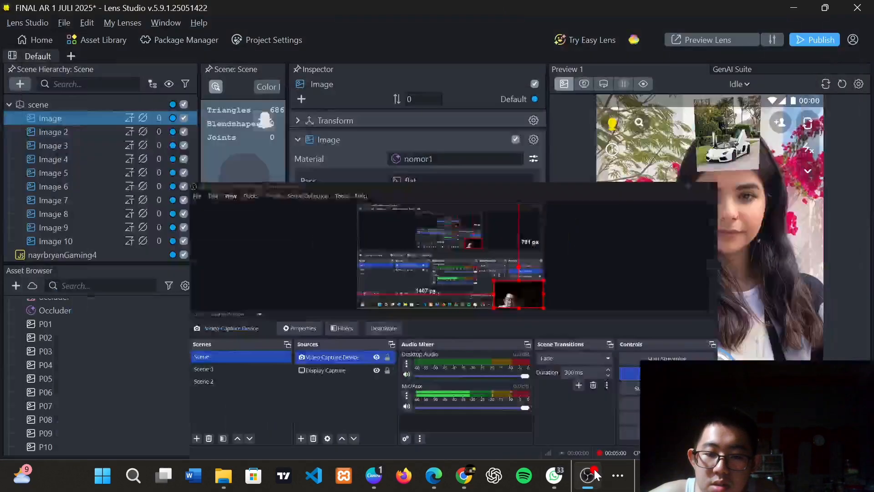
mouse_move(594, 471)
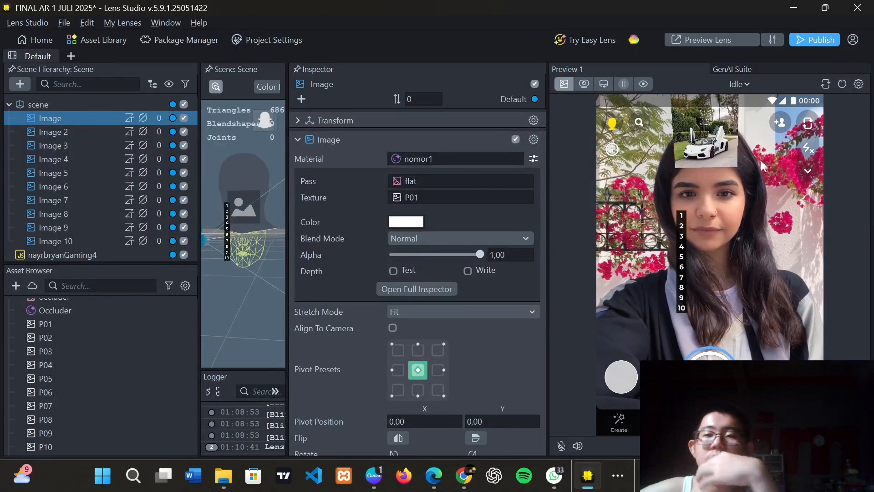
Restart the lens preview and test the game by assigning each revealed supercar to ranks 1 through 10 in order.
left_click(838, 84)
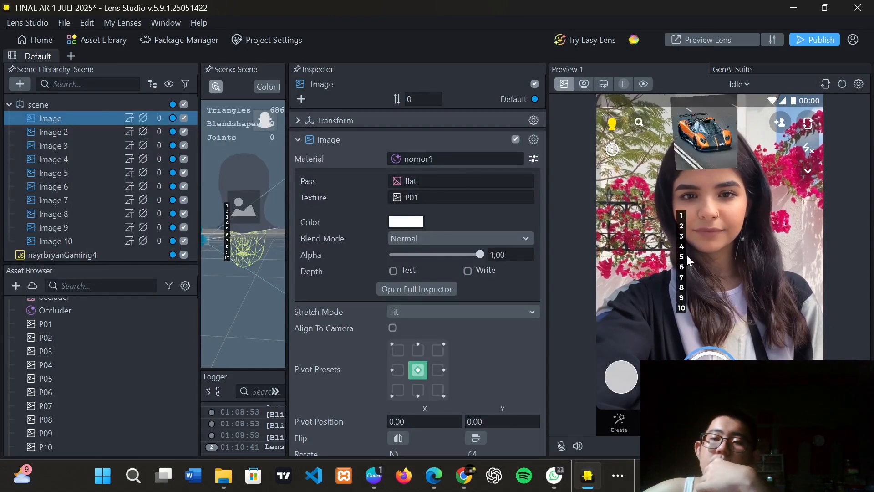
left_click(681, 216)
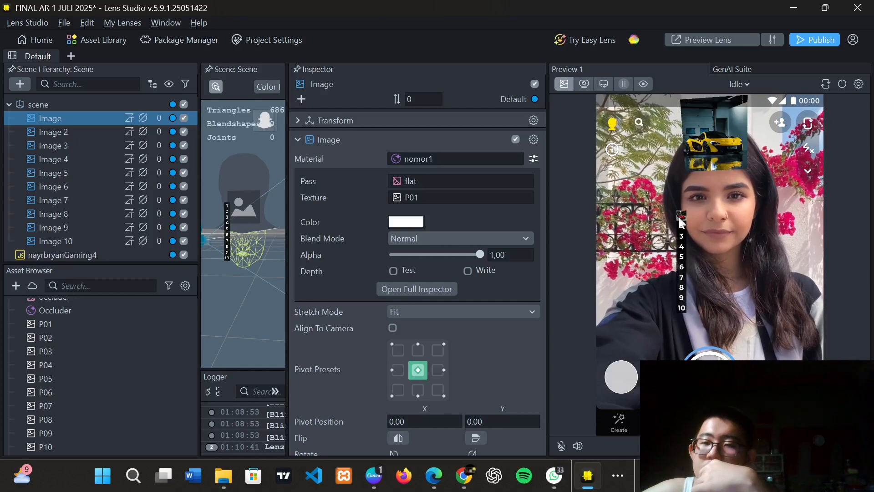
left_click(682, 224)
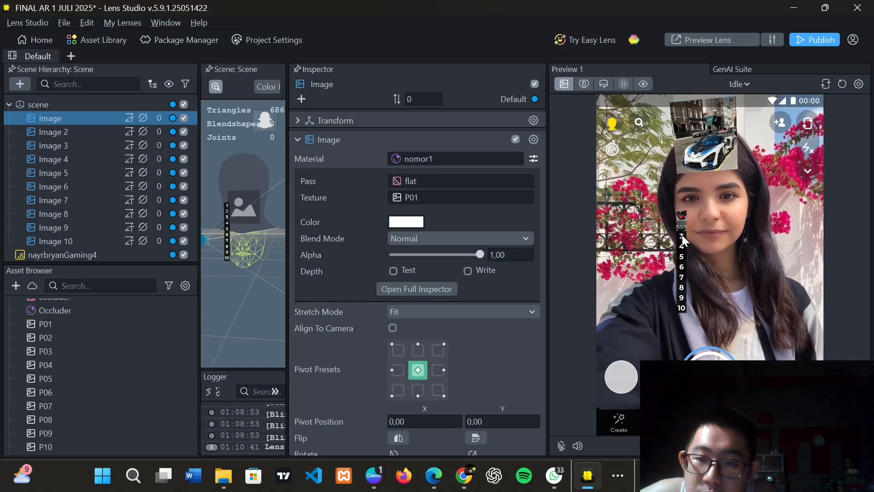
left_click(681, 236)
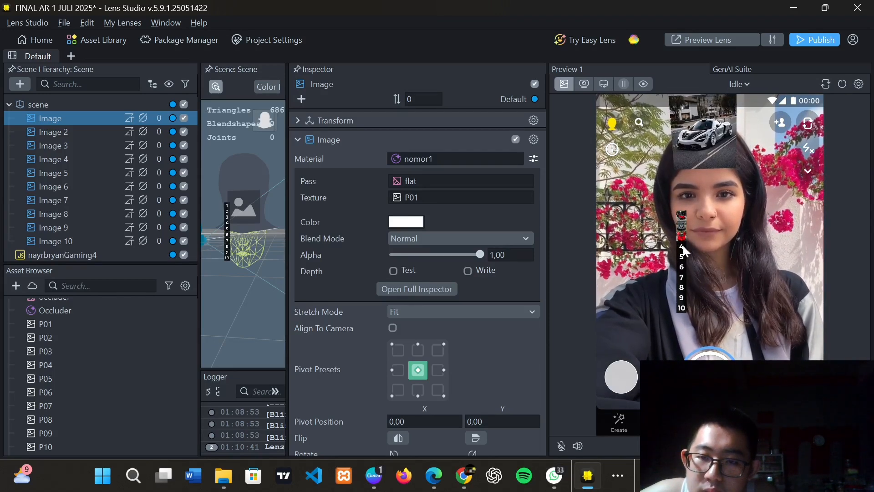
left_click(683, 246)
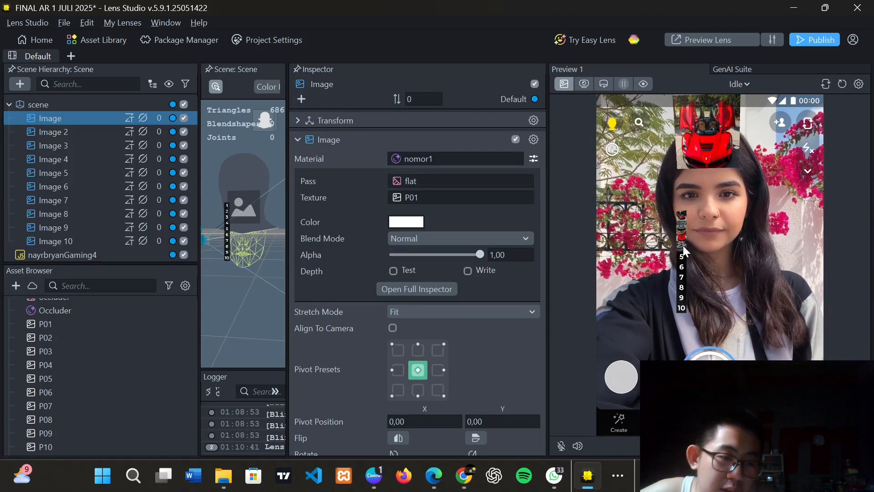
left_click(682, 255)
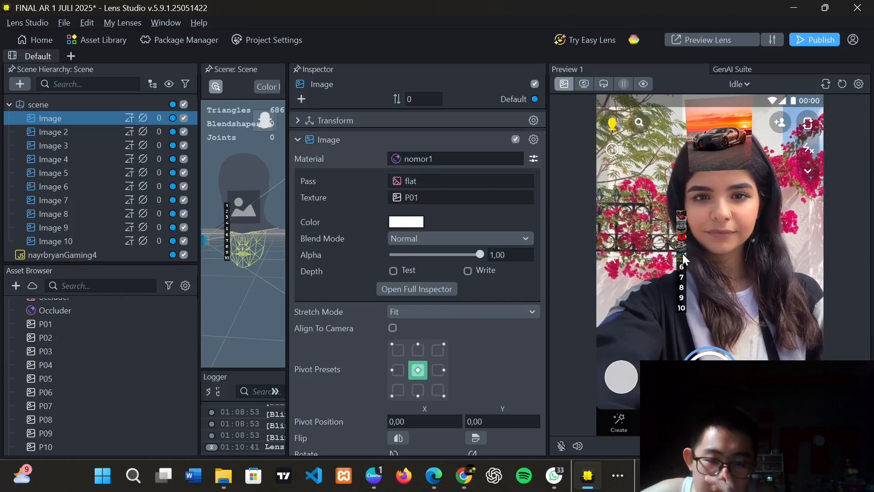
left_click(682, 266)
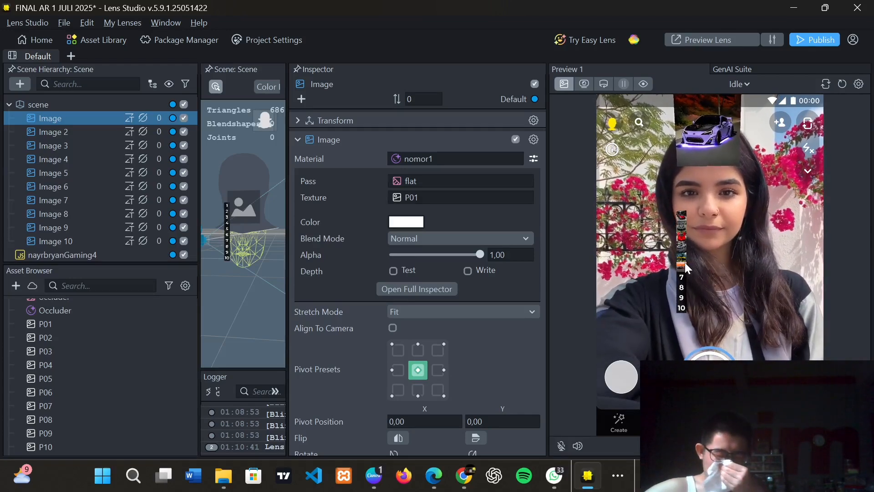
left_click(679, 276)
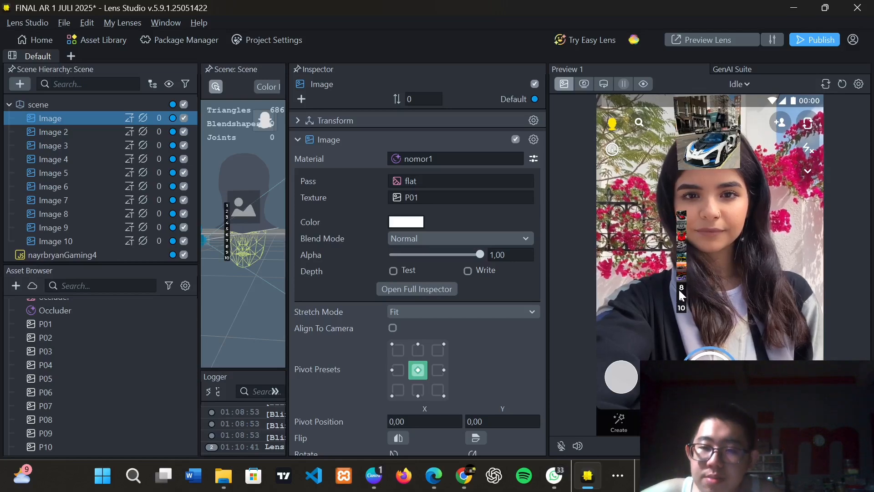
left_click(679, 288)
left_click(682, 297)
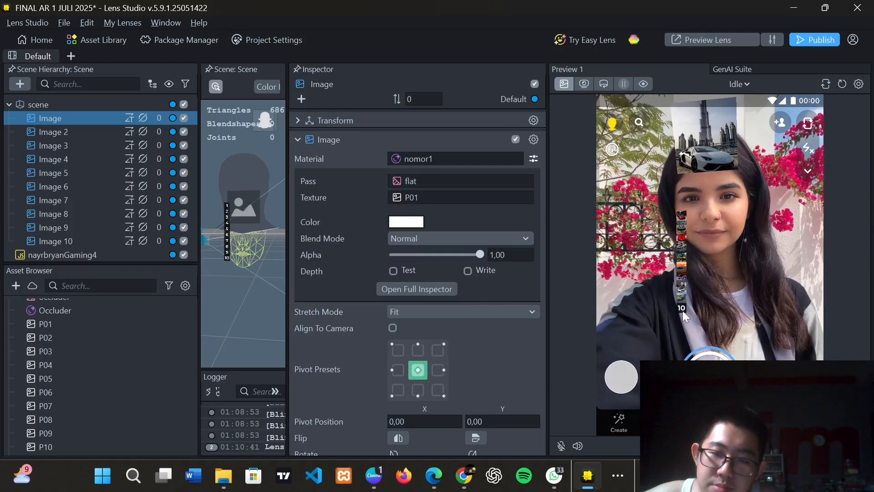
left_click(681, 308)
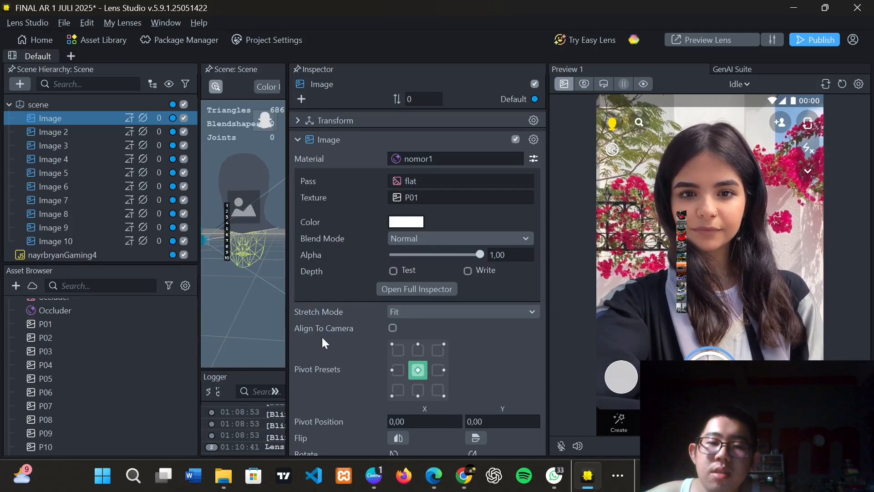
Review the first Image's pivot and Interaction settings and widen the lens preview area.
scroll(413, 277, "down", 3)
scroll(413, 277, "down", 2)
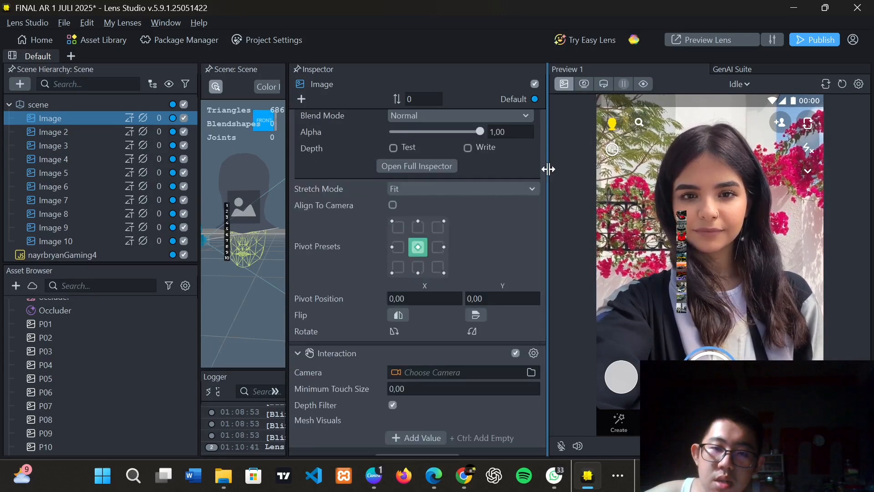
left_click_drag(545, 168, 350, 273)
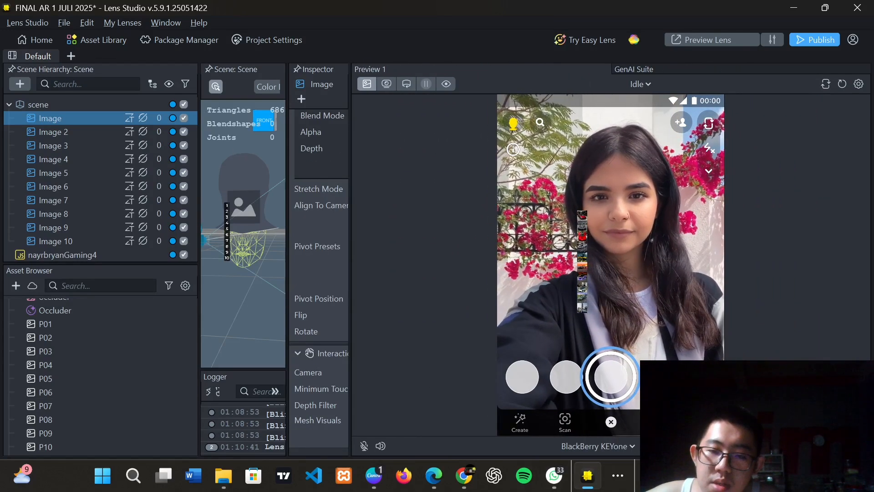
Switch to OBS Studio, deactivate the Video Capture Device source to free the camera, and return to Lens Studio.
left_click(618, 475)
left_click(577, 432)
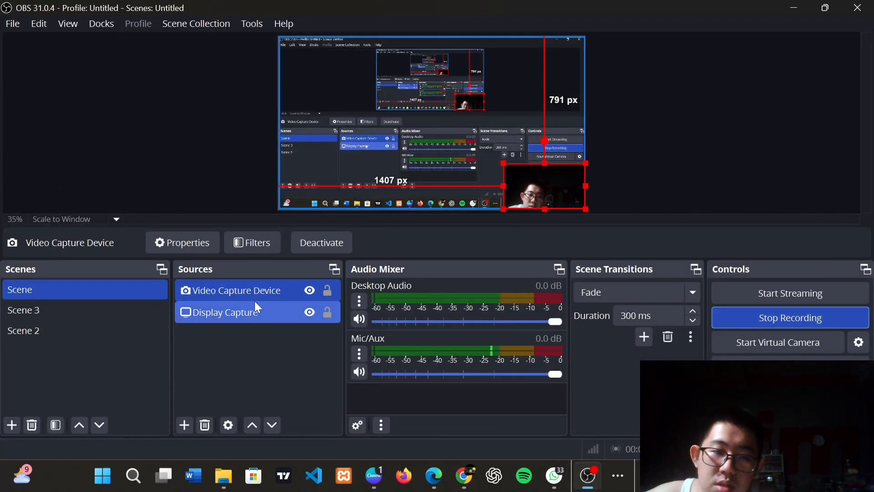
left_click(320, 250)
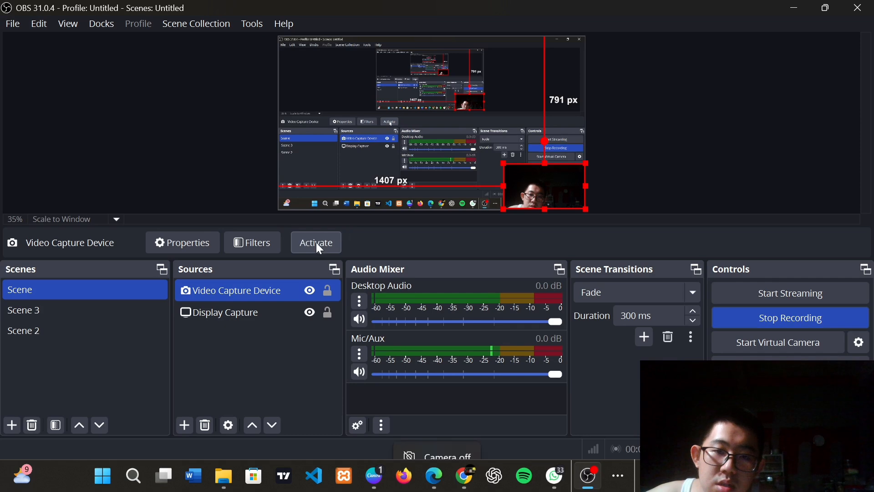
left_click(597, 479)
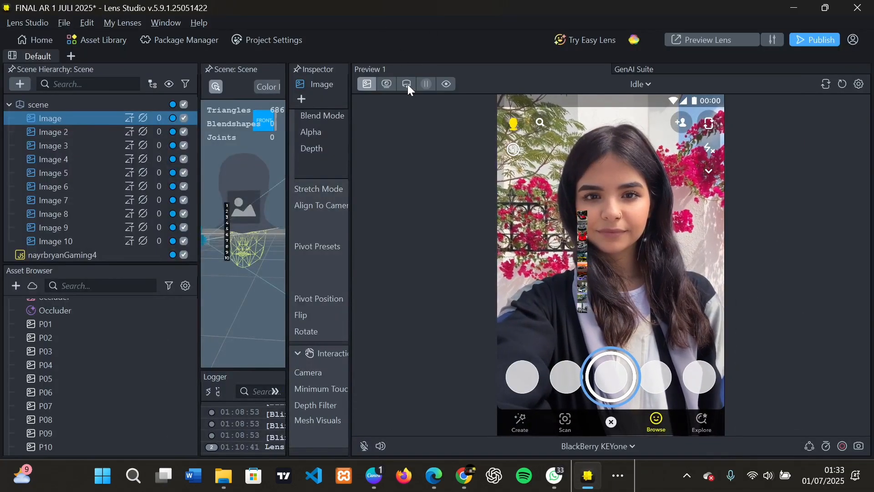
Switch the lens preview to the HD User Facing webcam feed and set the simulated device to iPhone 14 Pro.
left_click(392, 84)
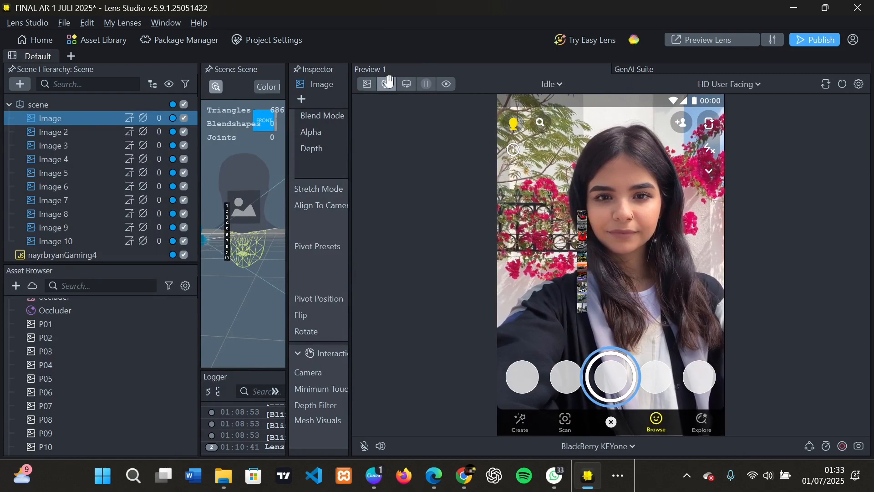
left_click(611, 483)
left_click(733, 351)
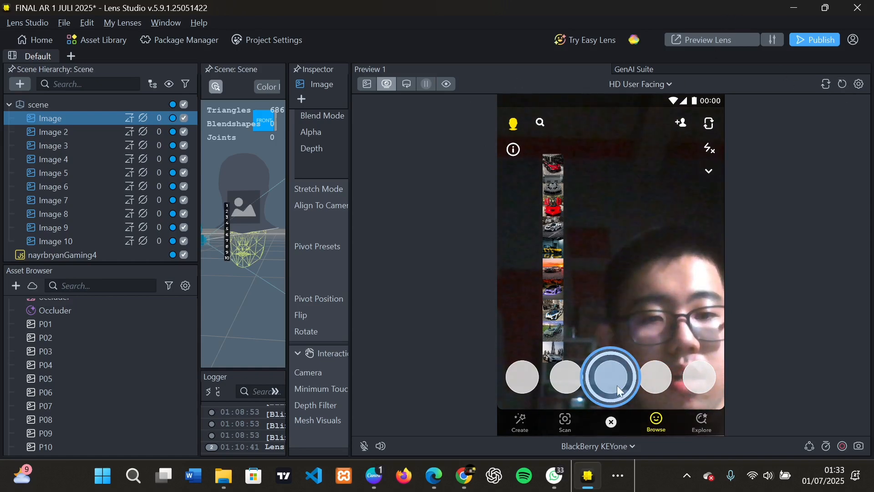
left_click(609, 444)
left_click(560, 252)
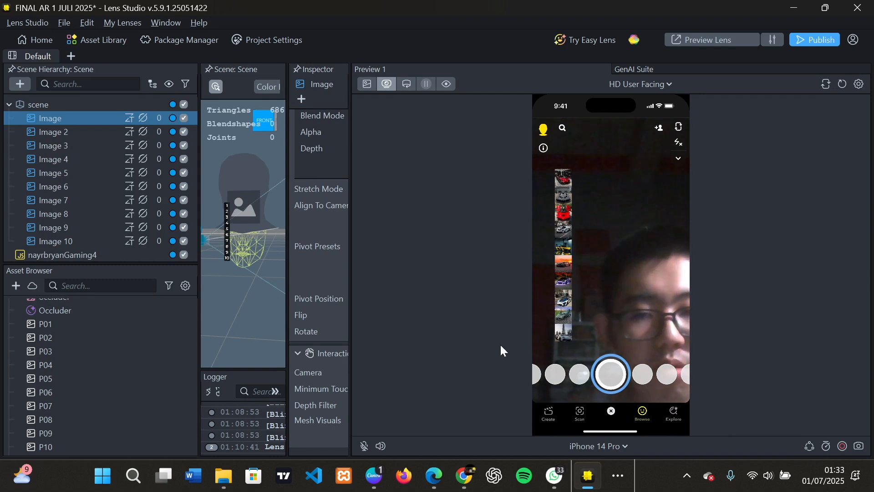
Widen the preview area further and restart the blind-ranking lens on the live webcam feed.
left_click_drag(350, 291, 290, 322)
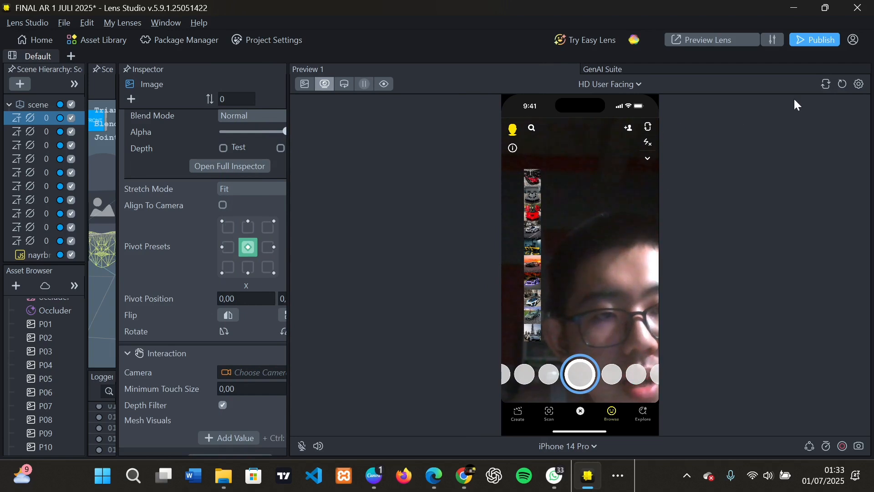
left_click(841, 84)
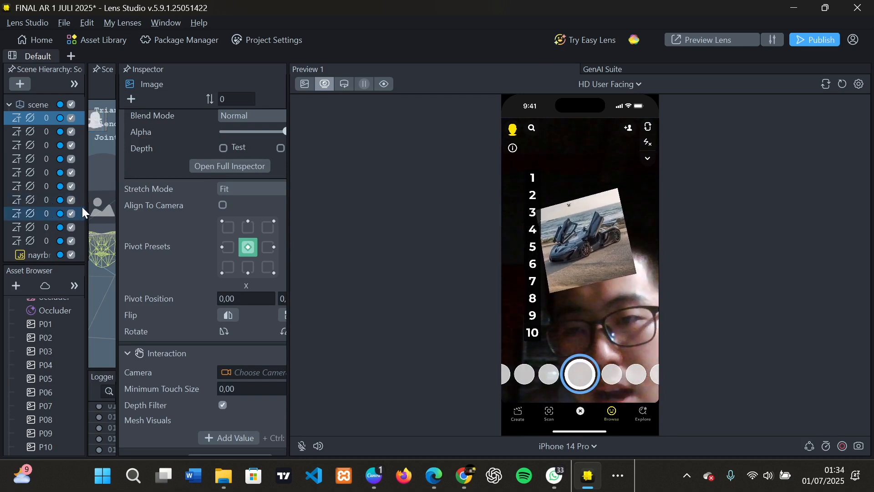
Widen the Scene Hierarchy and Asset Browser area and look through the project's numbered images, scripts, materials and P01–P10 textures.
left_click_drag(86, 201, 275, 232)
scroll(124, 338, "down", 2)
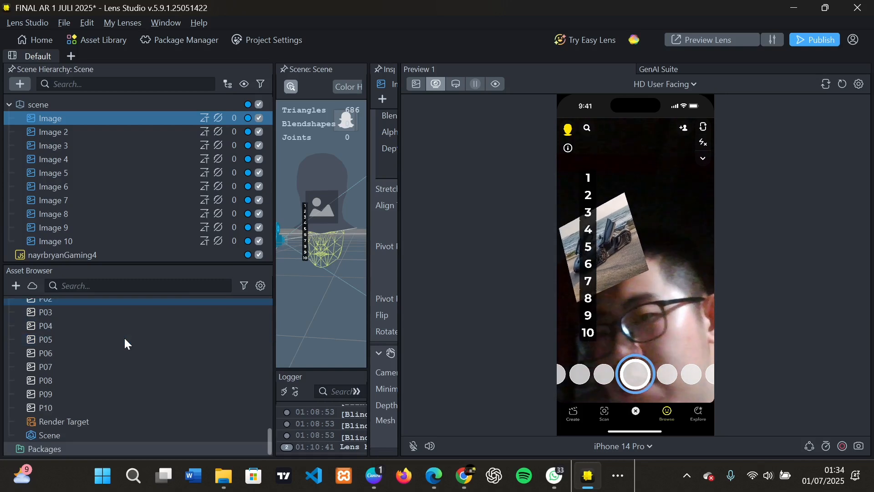
scroll(102, 393, "up", 10)
scroll(101, 393, "up", 8)
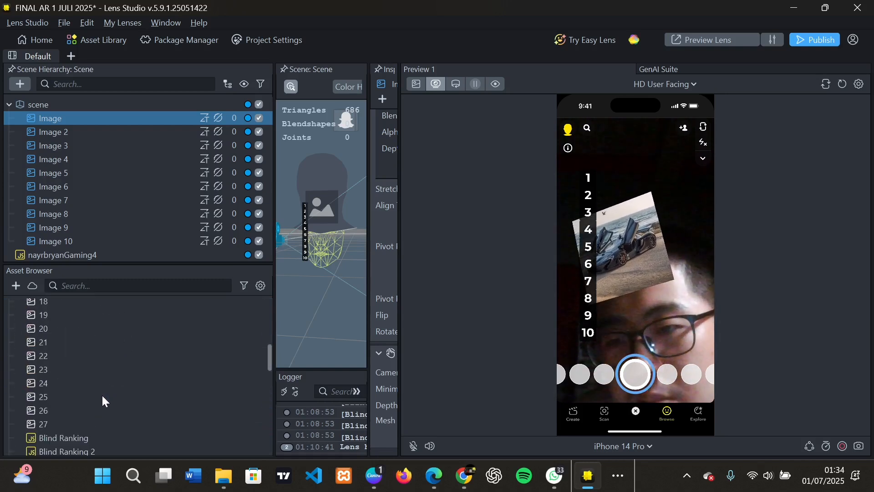
scroll(102, 394, "down", 6)
scroll(102, 394, "down", 10)
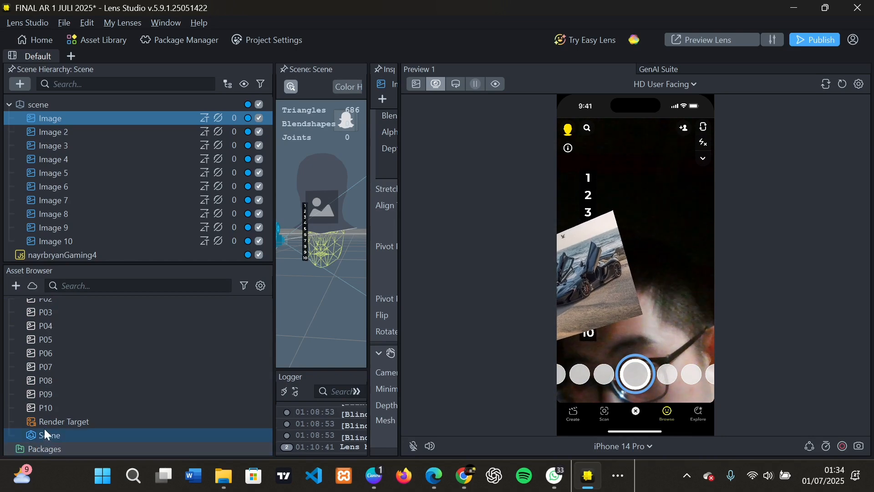
scroll(64, 374, "up", 12)
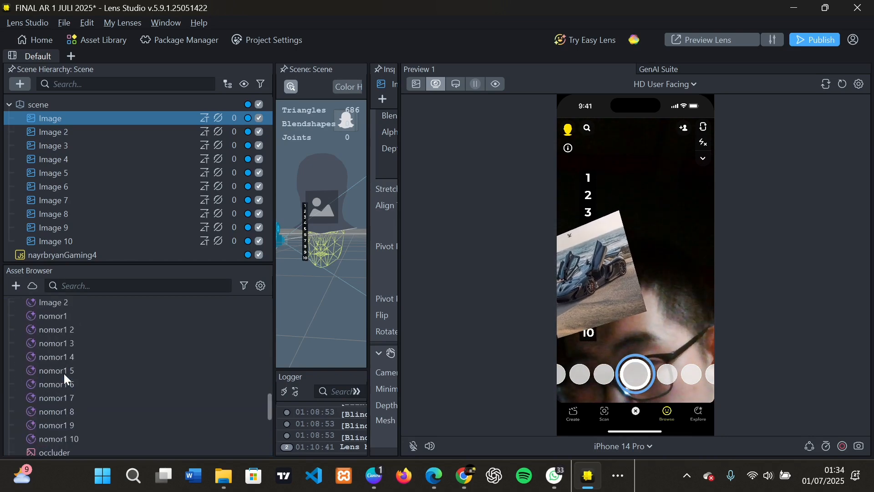
left_click(16, 286)
scroll(113, 169, "down", 2)
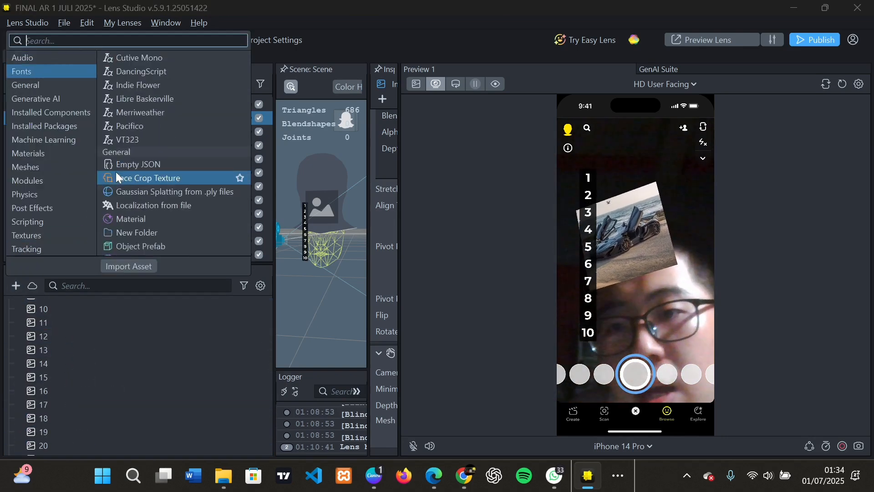
scroll(115, 171, "up", 2)
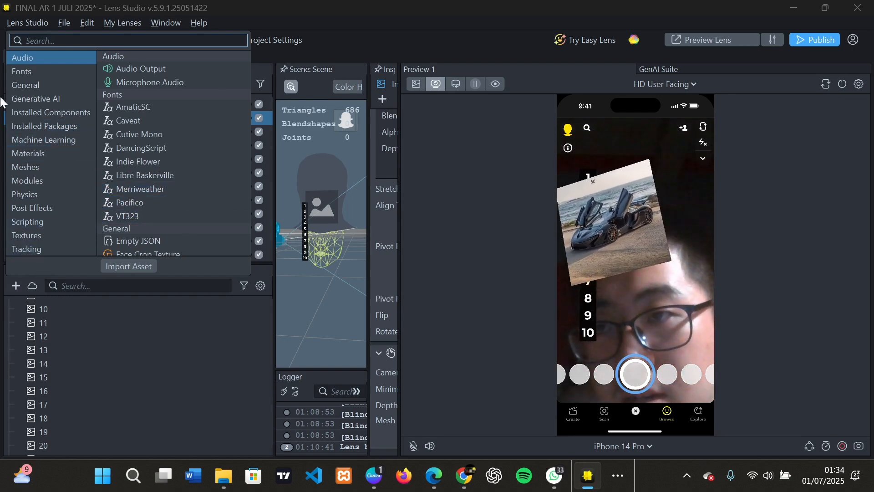
left_click(430, 25)
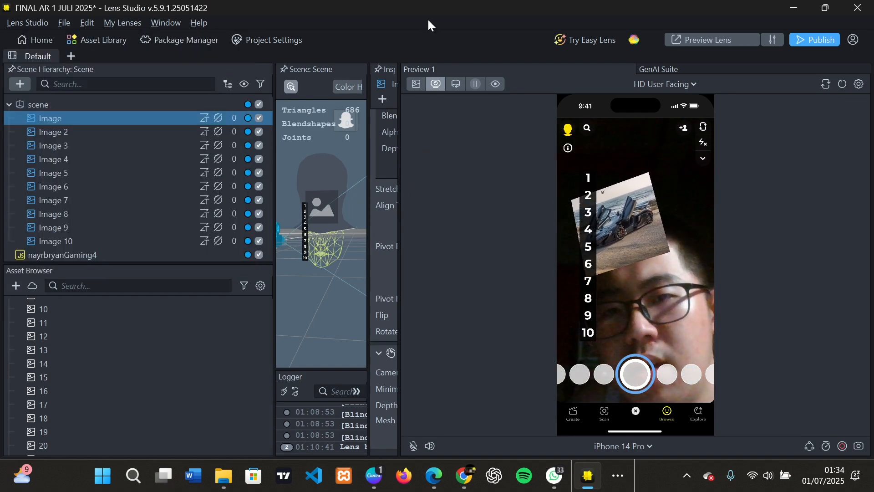
Search the Asset Library for "despacito" and import the Despacito track by Luis Fonsi and Daddy Yankee.
left_click(95, 39)
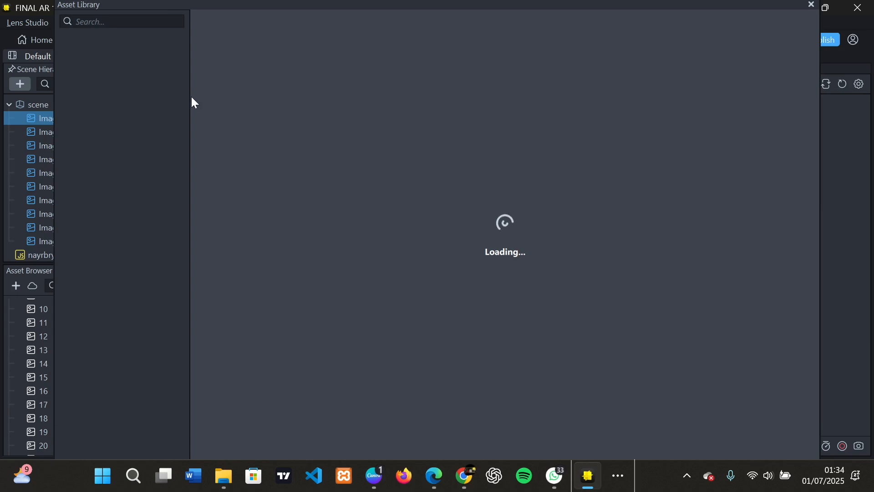
left_click(114, 20)
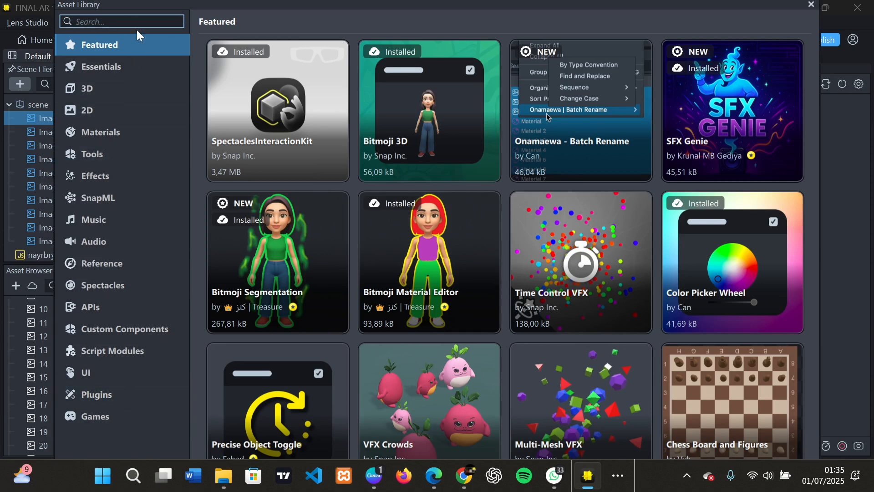
type("des")
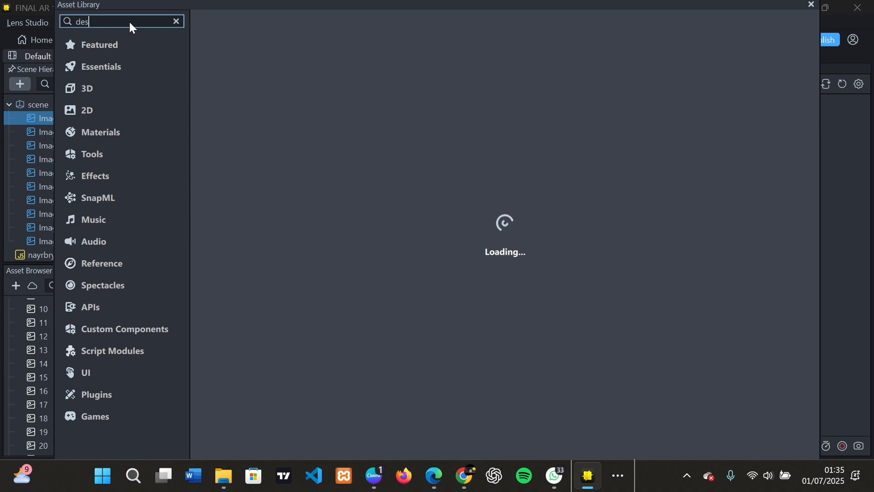
type("pacito")
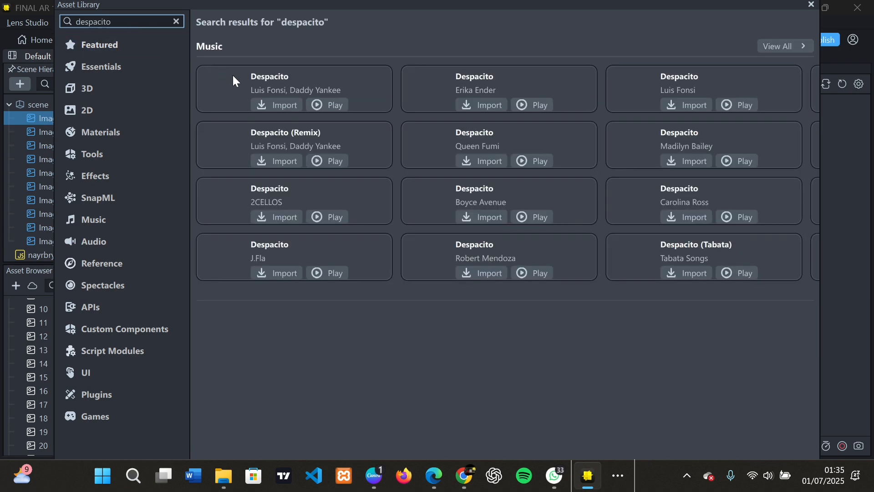
left_click(294, 96)
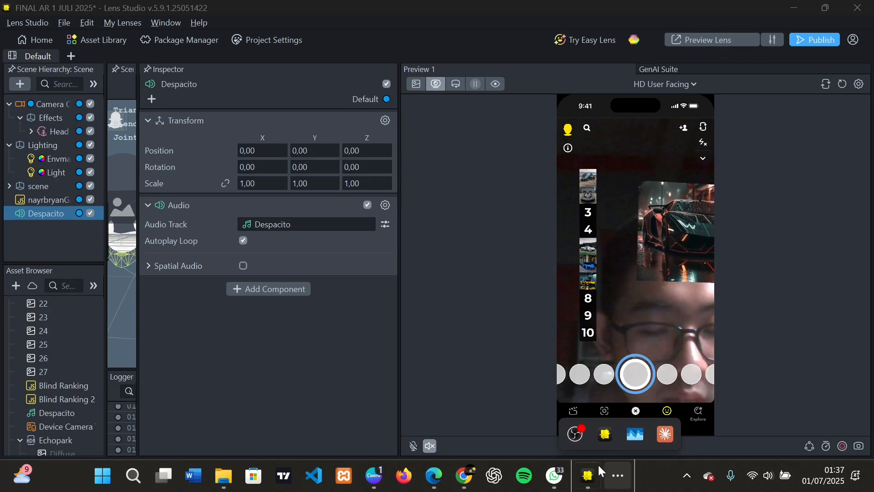
Restart the preview's webcam feed by switching to the sample video and back, and set the device simulation to Horizontal.
left_click(526, 378)
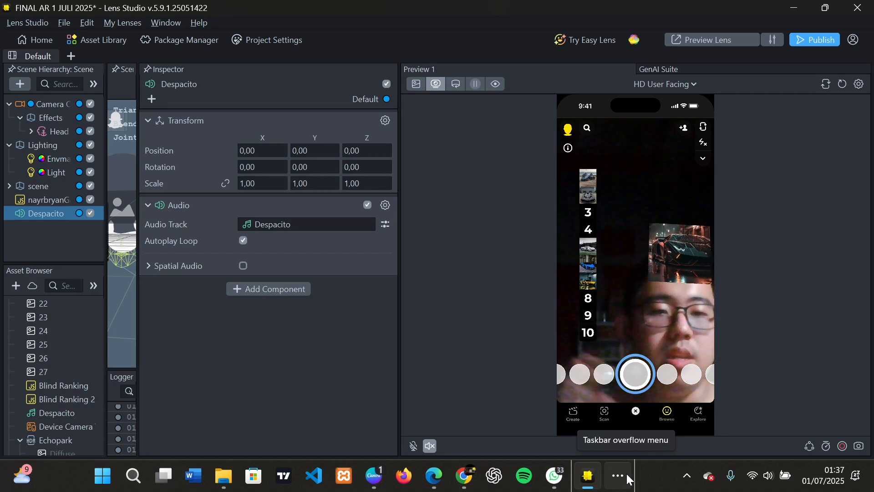
left_click(416, 83)
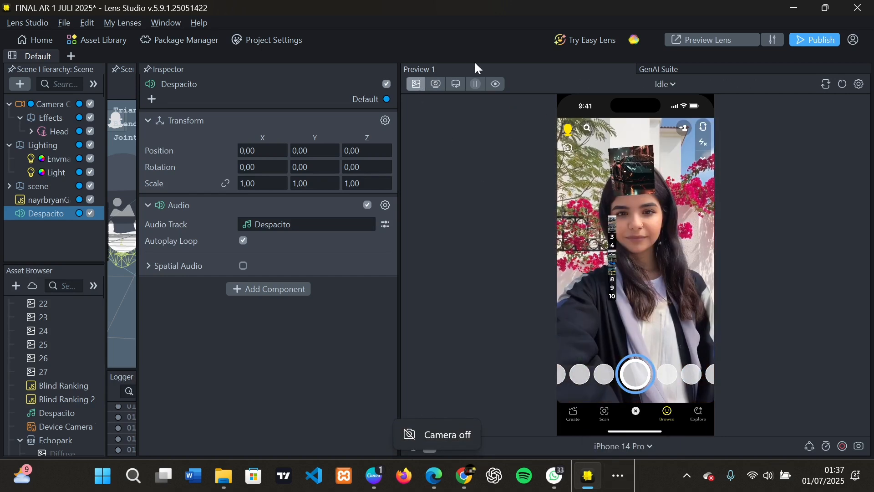
left_click(437, 87)
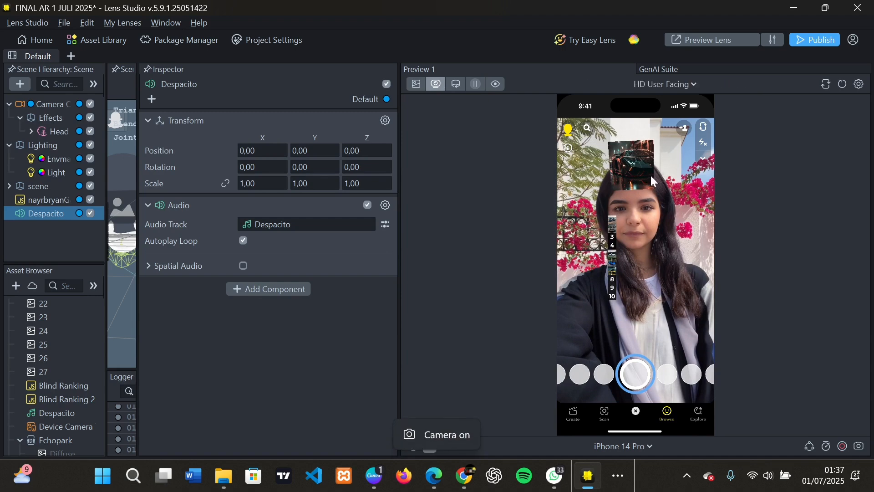
left_click(640, 446)
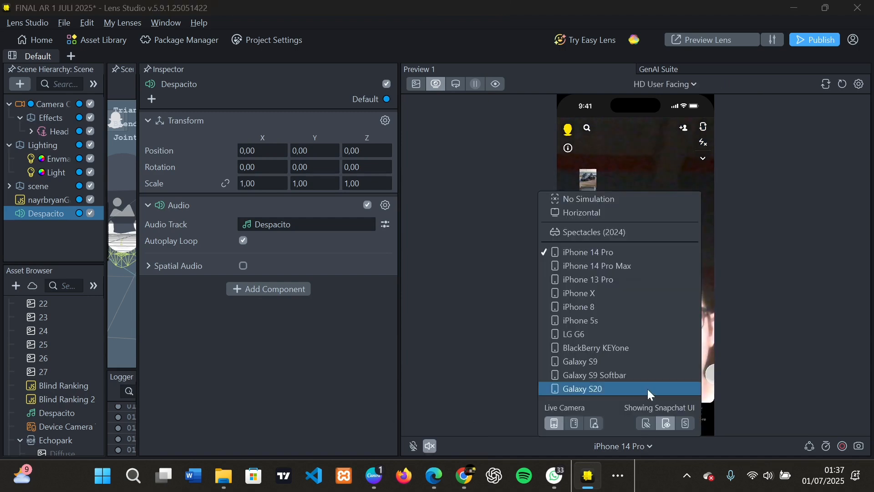
left_click(598, 213)
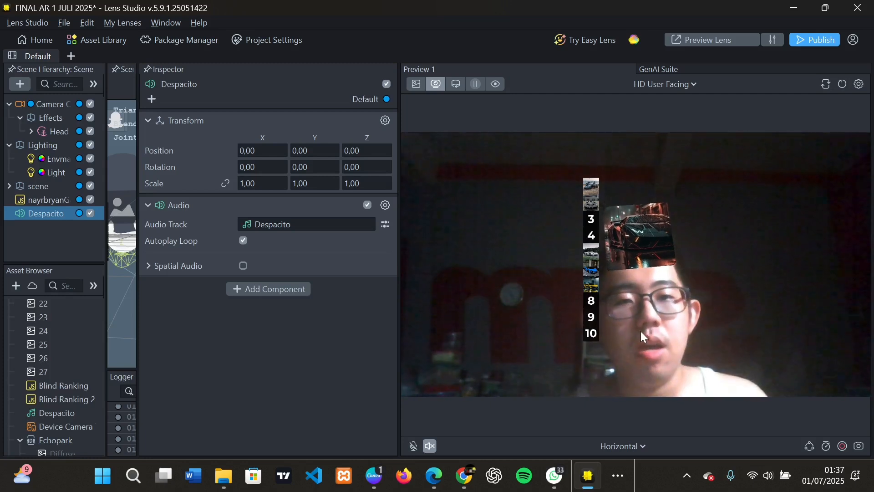
Show the additional running apps hidden in the taskbar overflow.
left_click(623, 479)
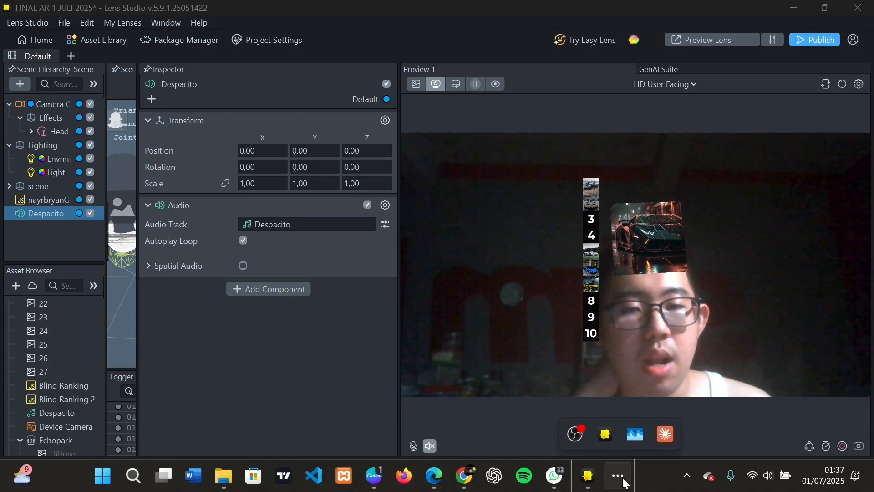